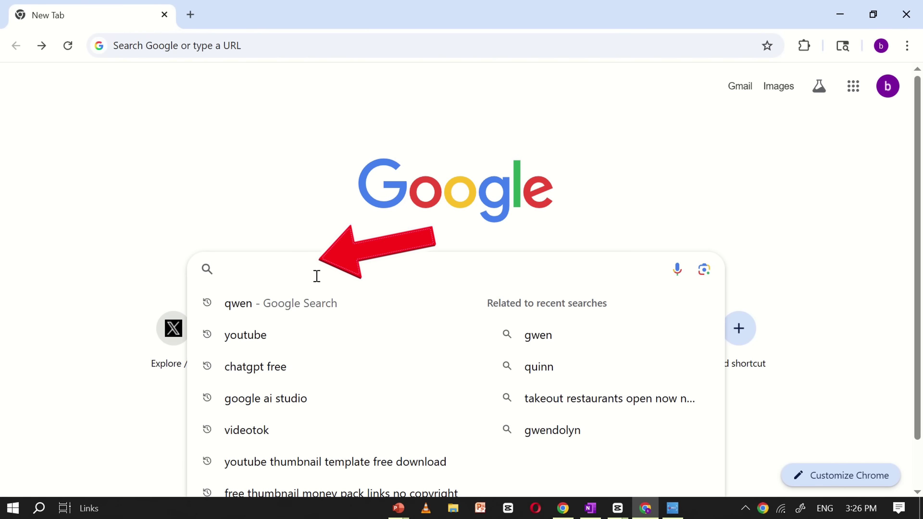
# Search Google for 'qwen' and open the chat.qwen.ai result
pyautogui.write('Qwen')
pyautogui.click(314, 301)
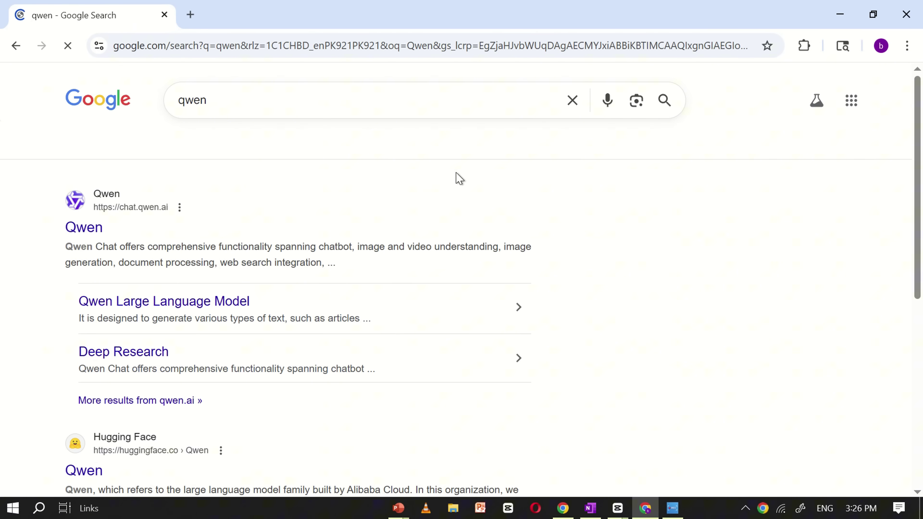
pyautogui.click(77, 228)
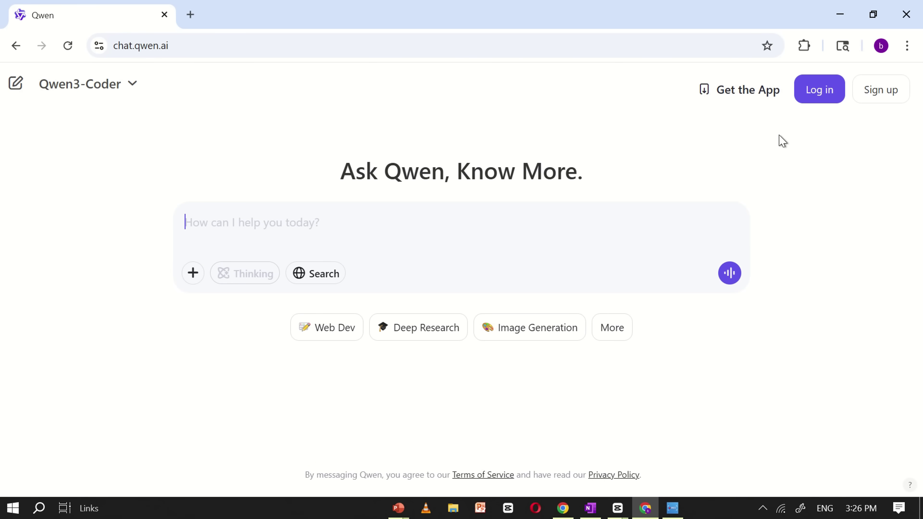
# Log in to Qwen Chat with a Google account
pyautogui.click(820, 98)
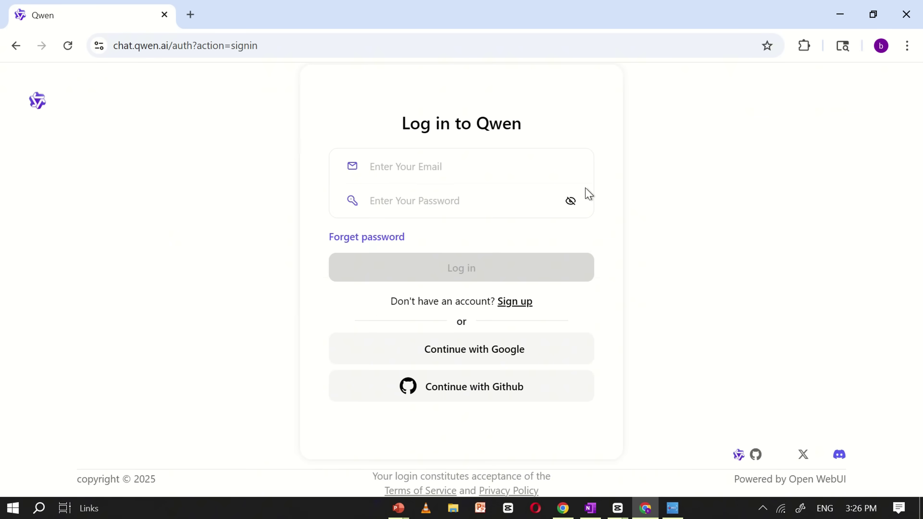
pyautogui.click(524, 348)
pyautogui.click(531, 224)
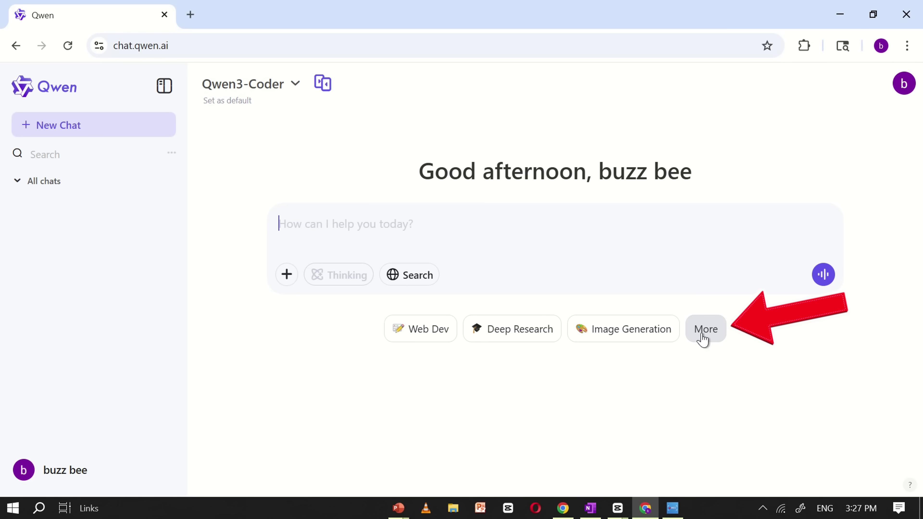
# Switch the prompt box to Video Generation with a 16:9 aspect ratio
pyautogui.click(703, 340)
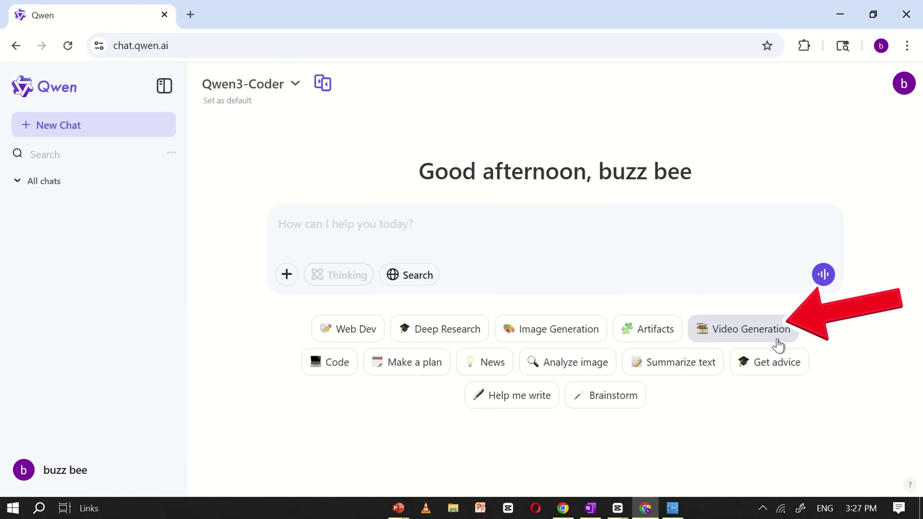
pyautogui.click(761, 331)
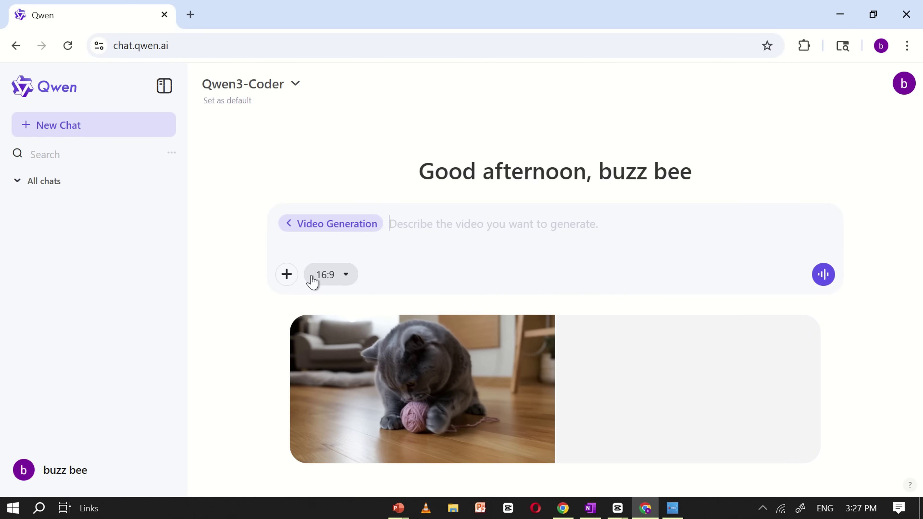
pyautogui.click(340, 284)
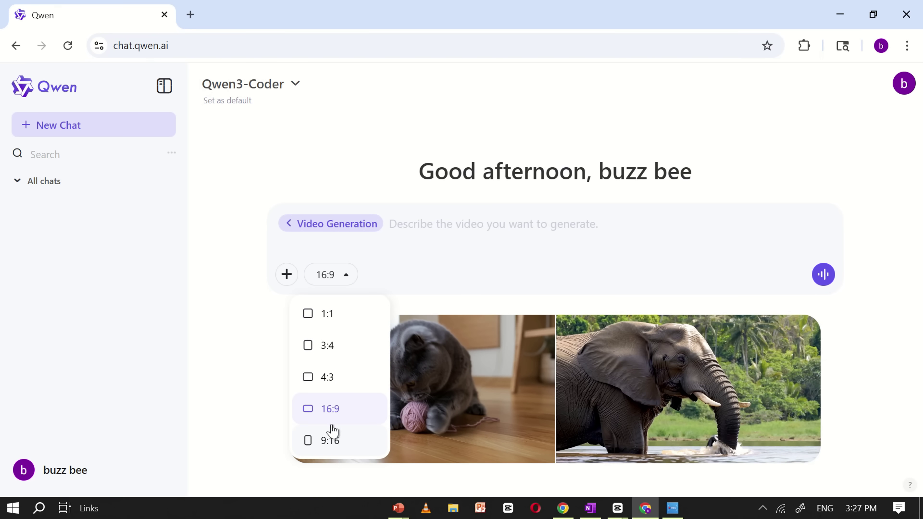
pyautogui.click(318, 415)
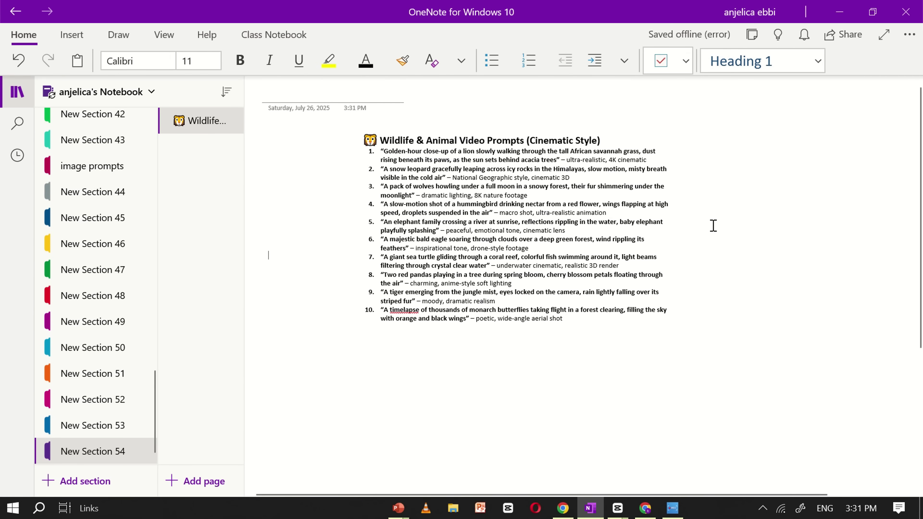
# Move the OneNote prompts note lower and copy prompt 1, the golden-hour lion
pyautogui.hscroll(3, 713, 225)
pyautogui.scroll(-1, 713, 226)
pyautogui.moveTo(487, 96); pyautogui.dragTo(580, 159)
pyautogui.click(548, 204)
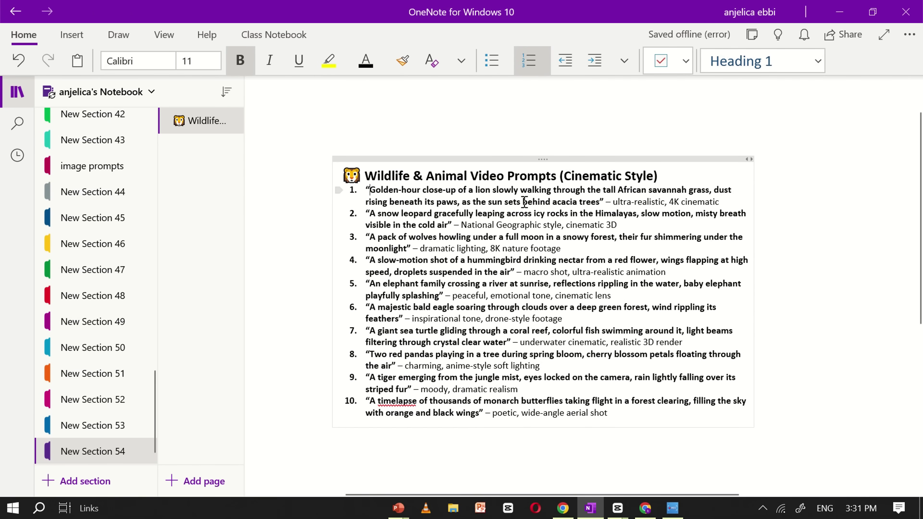
pyautogui.tripleClick(537, 195)
pyautogui.rightClick(536, 195)
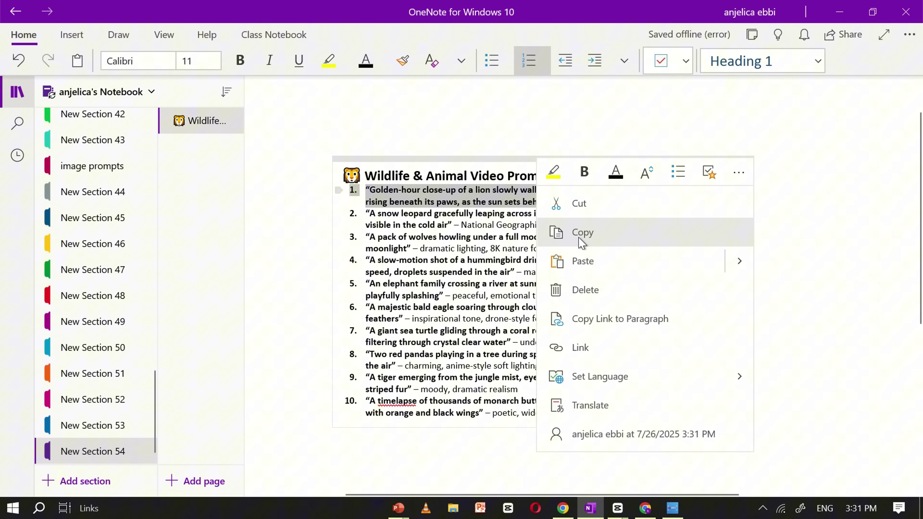
pyautogui.click(581, 233)
# Paste the lion prompt into Qwen Chat and send it to generate a video
pyautogui.click(645, 508)
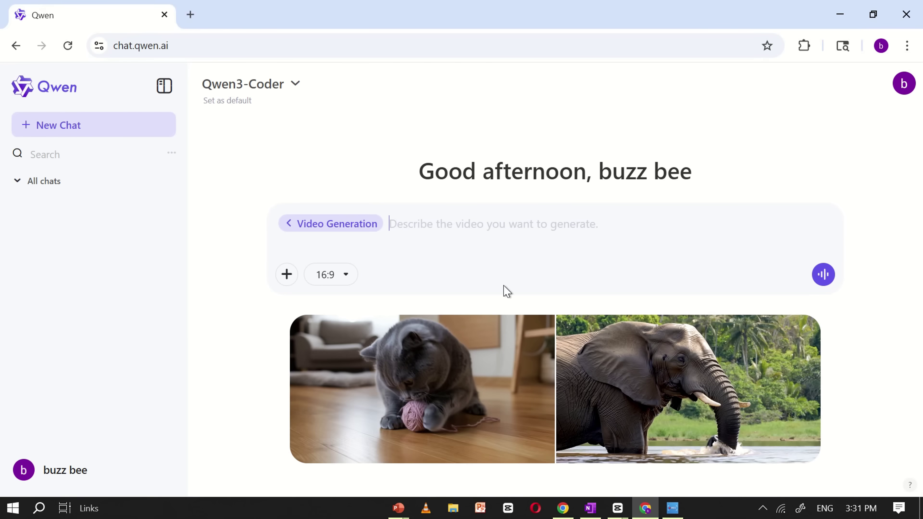
pyautogui.rightClick(431, 222)
pyautogui.click(463, 332)
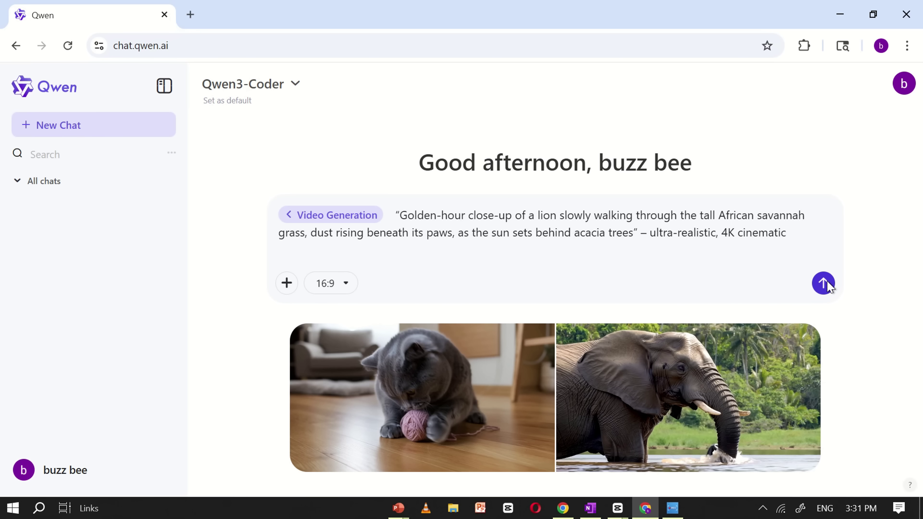
pyautogui.click(823, 283)
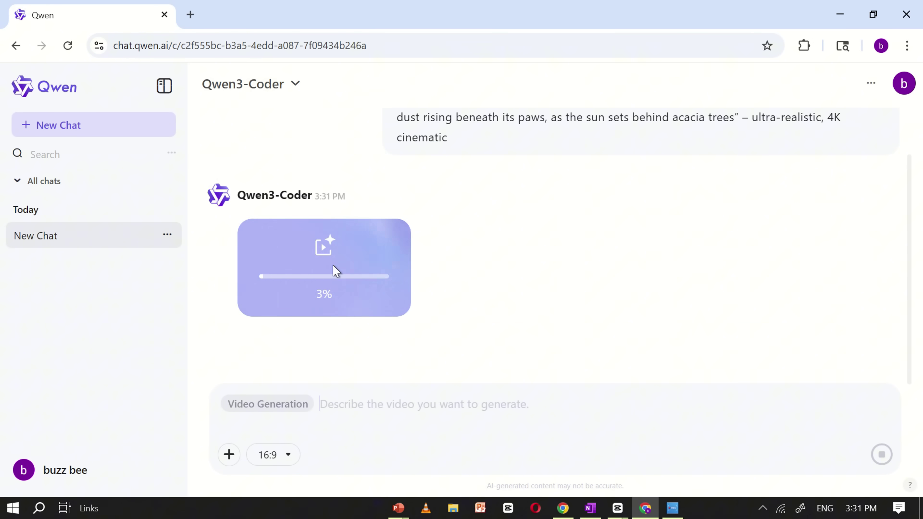
# Play the 5-second lion video and save it as an MP4 in New folder (256)
pyautogui.scroll(2, 404, 231)
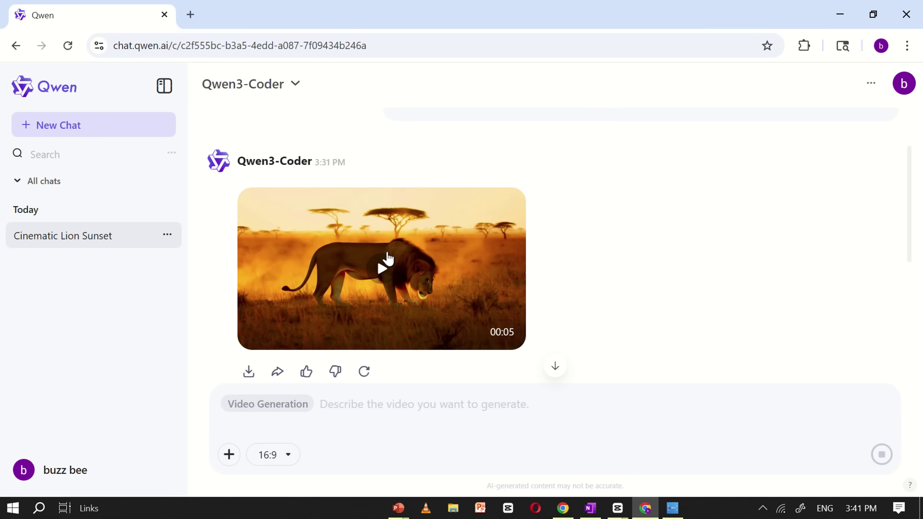
pyautogui.click(379, 275)
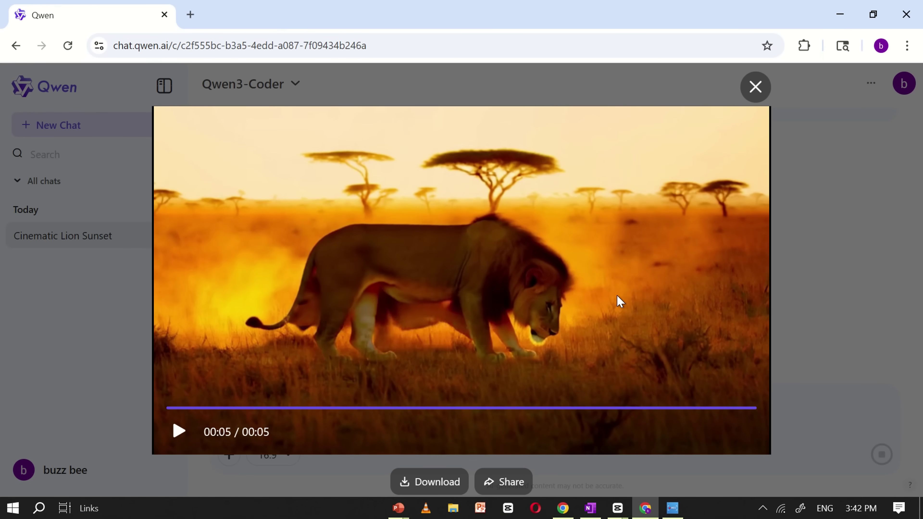
pyautogui.click(754, 88)
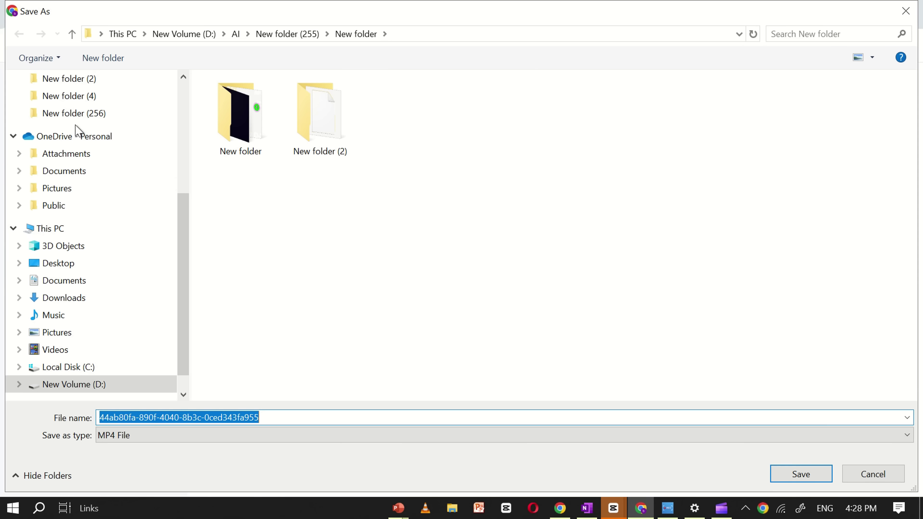
pyautogui.click(74, 116)
pyautogui.click(801, 475)
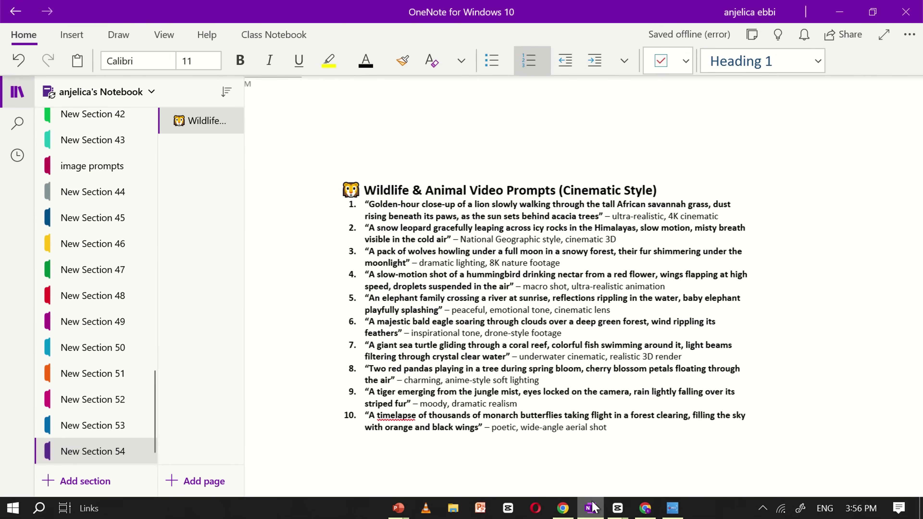
# Copy the red fox prompt, item 2 of the 3D Animated Cartoon Animal Scene Prompts list
pyautogui.scroll(3, 422, 257)
pyautogui.scroll(-8, 423, 258)
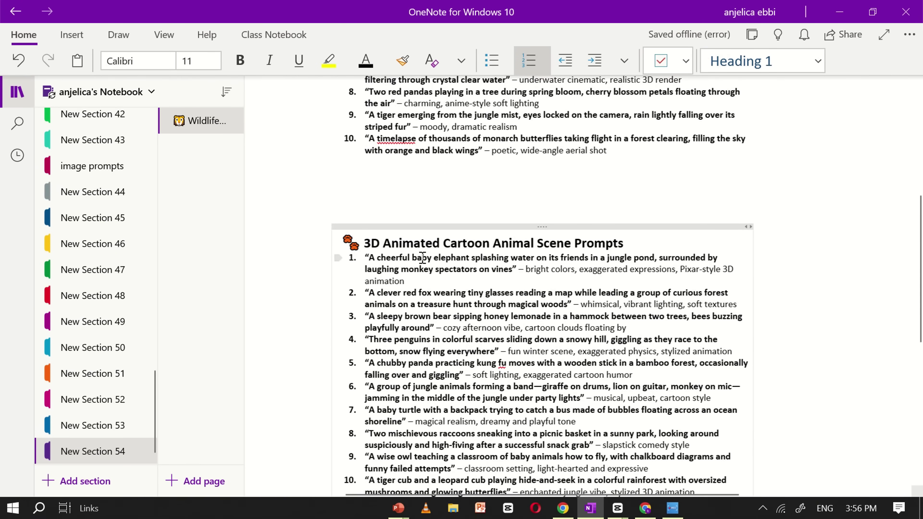
pyautogui.scroll(-2, 423, 258)
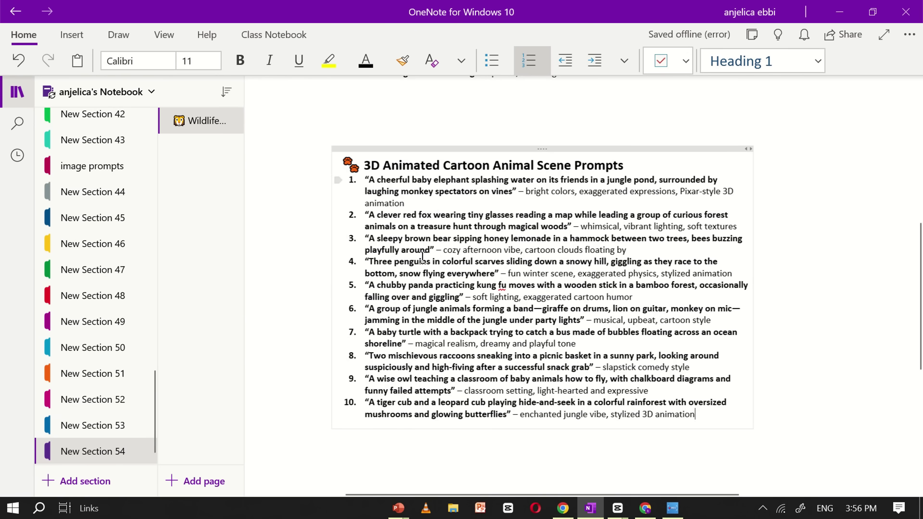
pyautogui.tripleClick(412, 225)
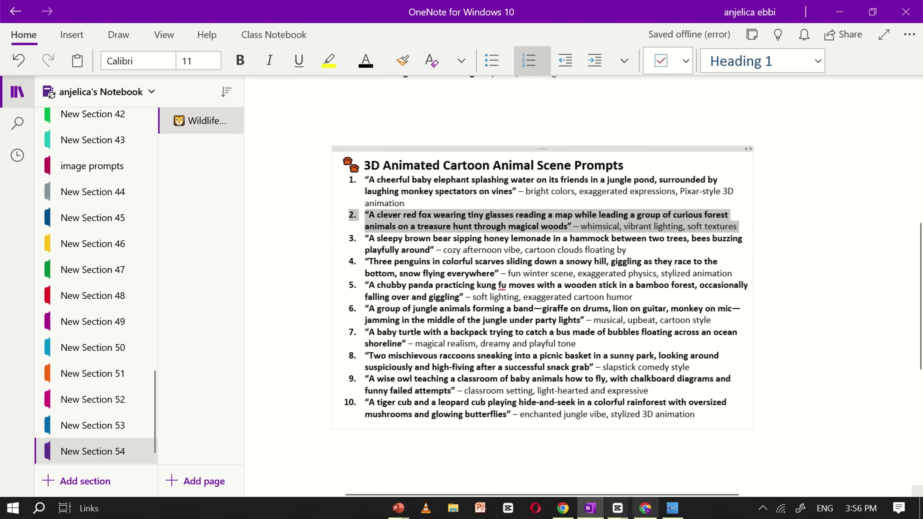
pyautogui.click(645, 509)
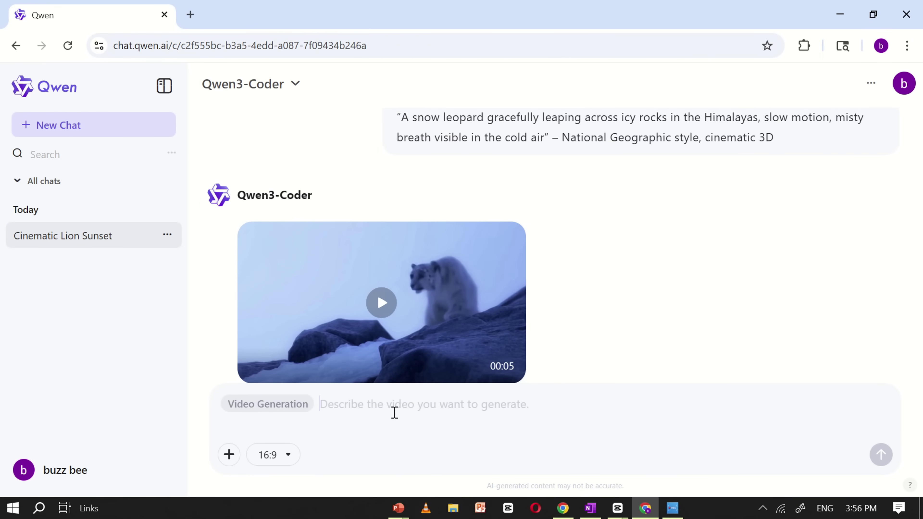
# Paste the red fox prompt, generate its video, and play it
pyautogui.hotkey('ctrl', 'v')
pyautogui.click(883, 454)
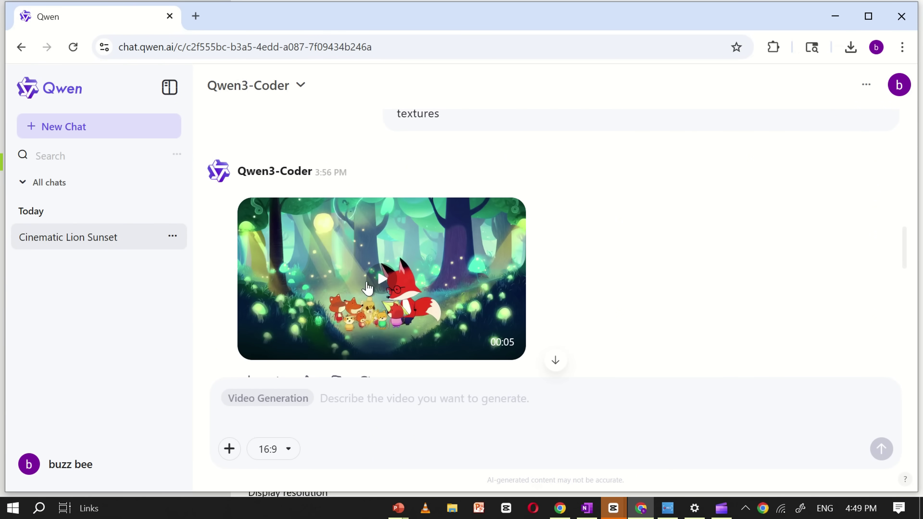
pyautogui.click(400, 279)
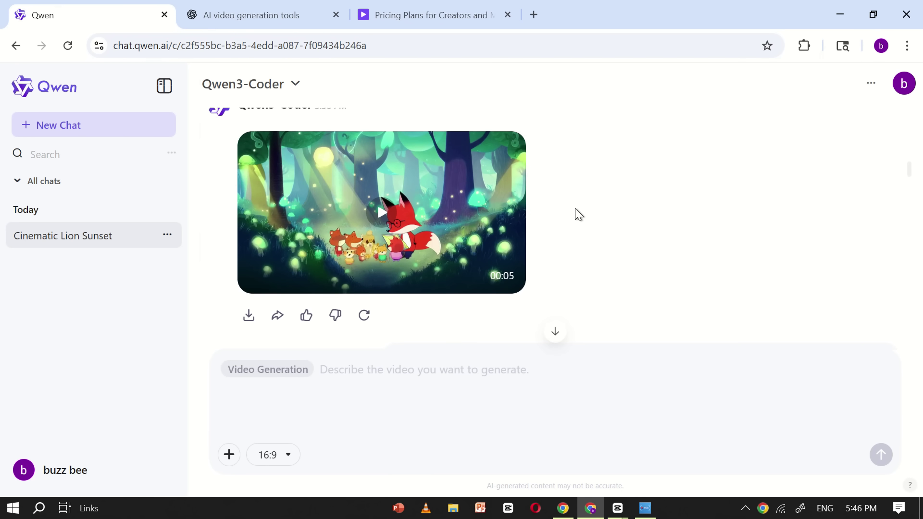
# Zoom the page to 90% and review the earlier sunset video in the chat thread
pyautogui.hotkey('ctrl', '-')
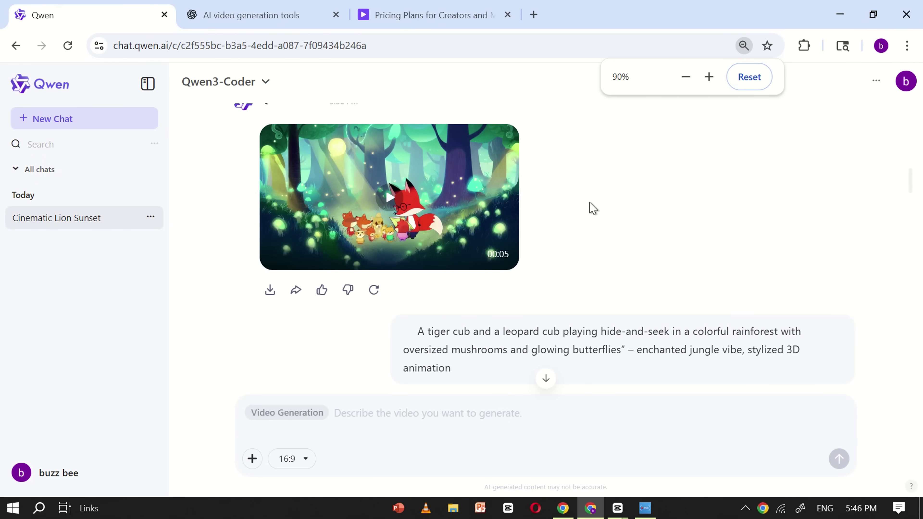
pyautogui.scroll(-20, 592, 208)
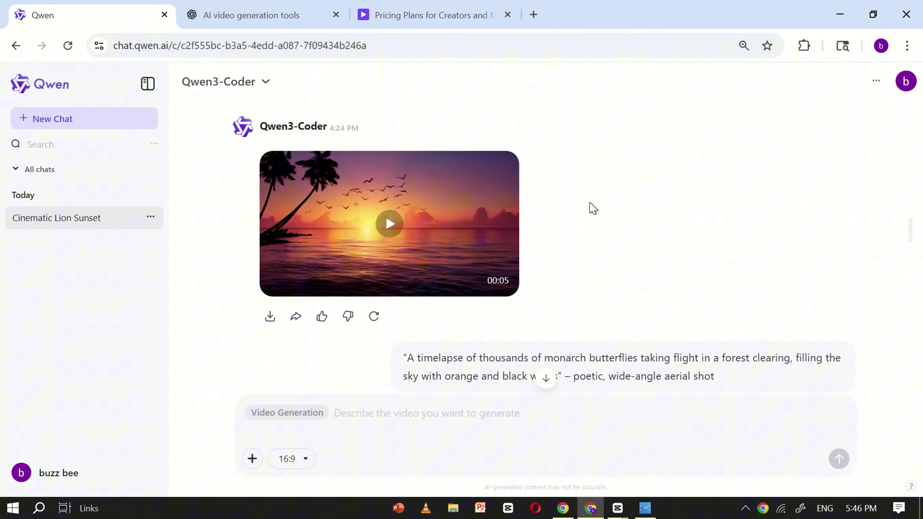
pyautogui.scroll(-20, 592, 208)
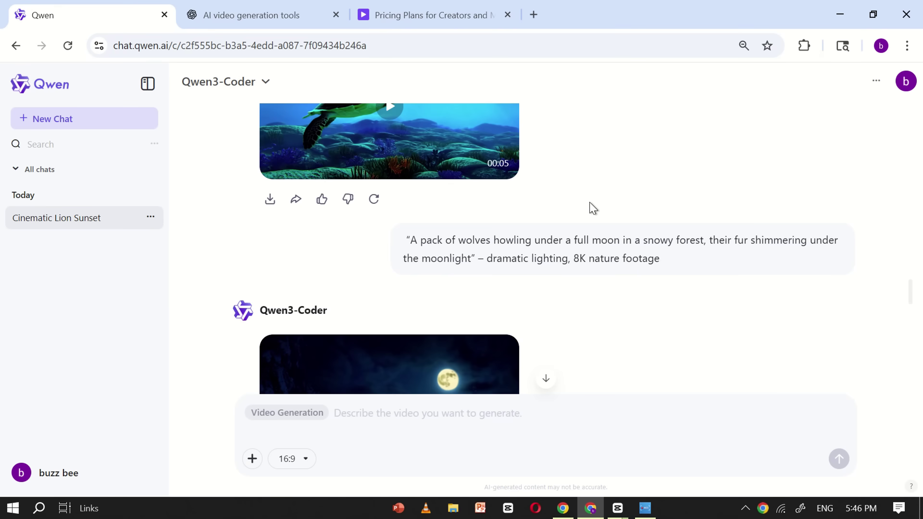
pyautogui.scroll(-3, 592, 206)
pyautogui.click(509, 298)
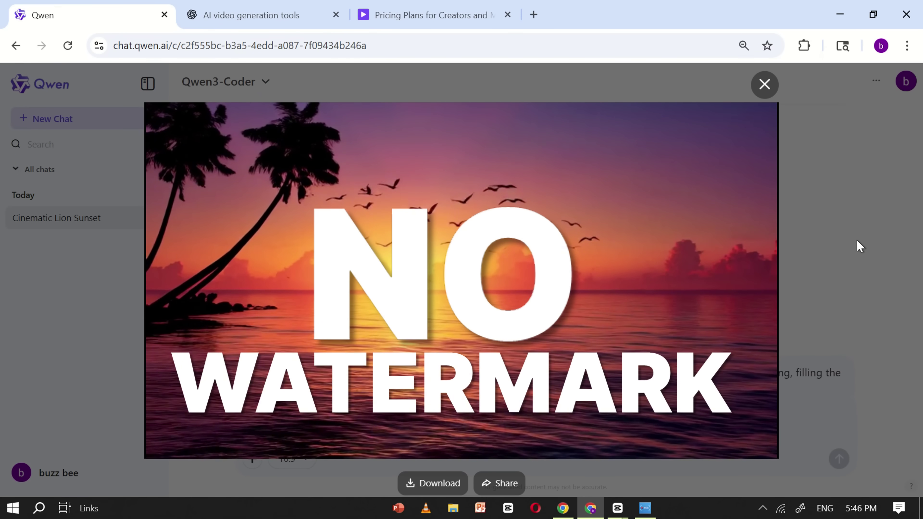
pyautogui.click(859, 247)
pyautogui.scroll(-3, 593, 208)
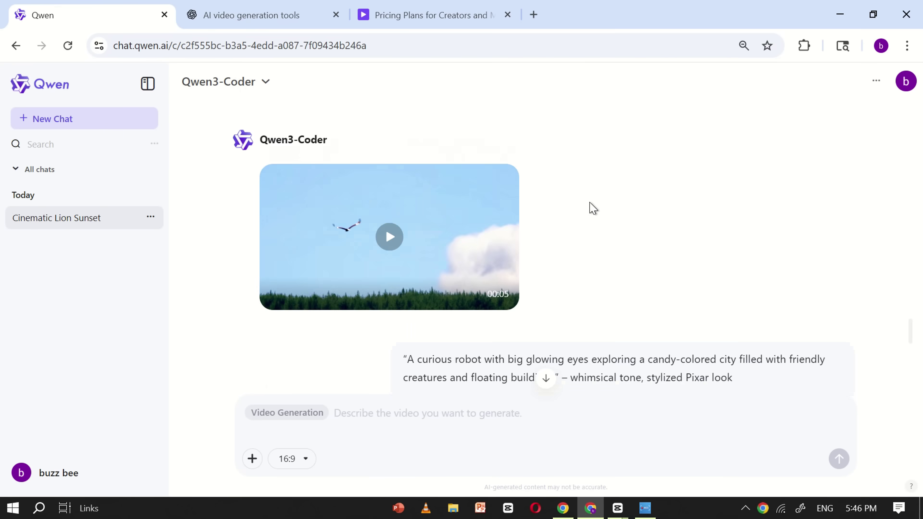
pyautogui.scroll(-15, 590, 206)
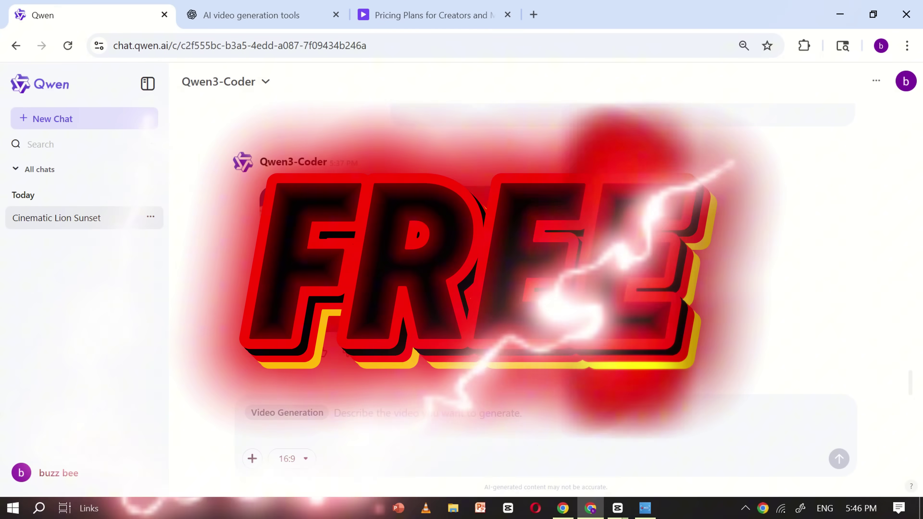
pyautogui.scroll(15, 546, 225)
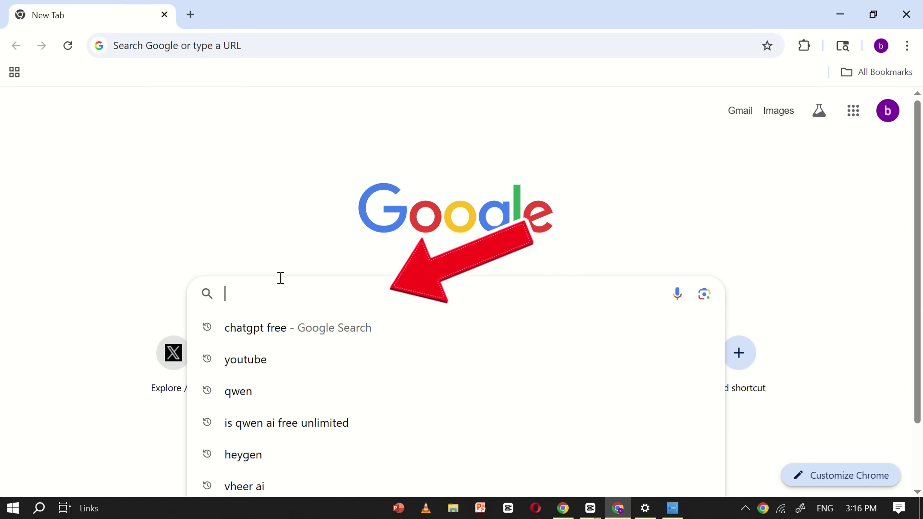
# Search Google for 'vheer ai' and open vheer.com in a new tab
pyautogui.write('vh')
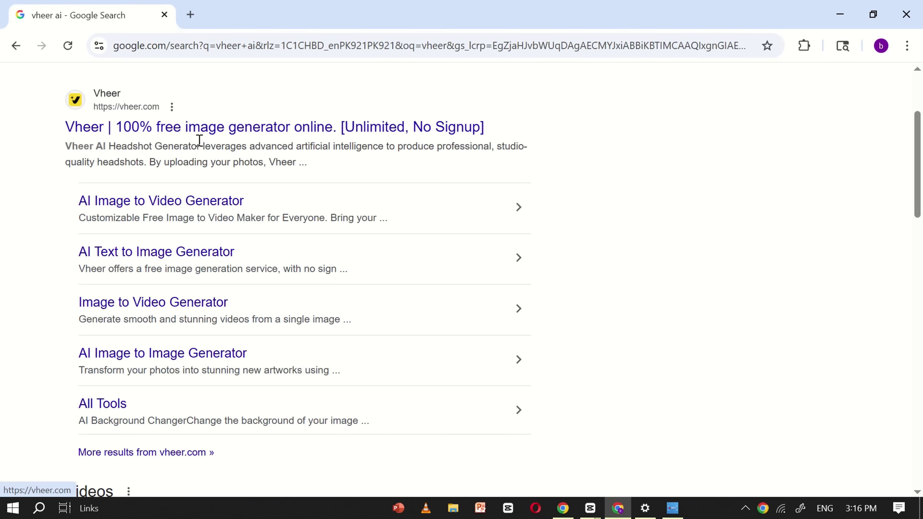
pyautogui.rightClick(199, 130)
pyautogui.click(241, 145)
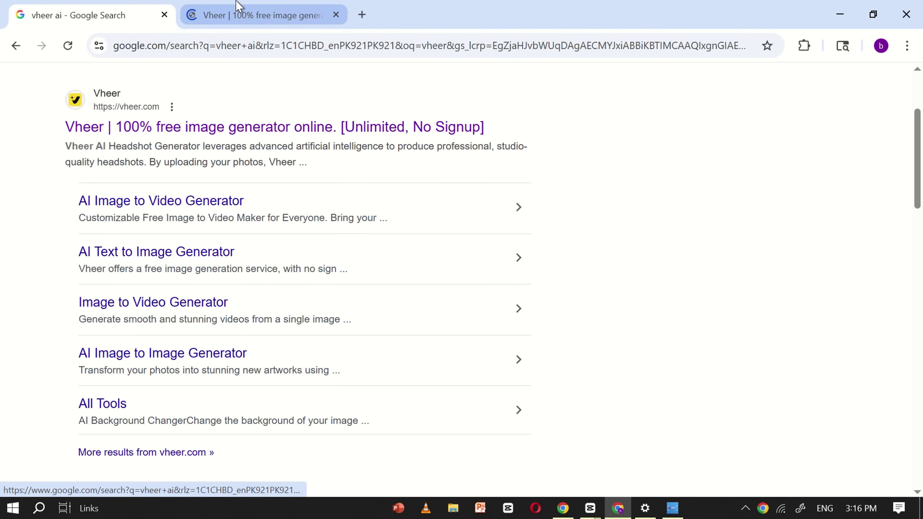
pyautogui.click(240, 11)
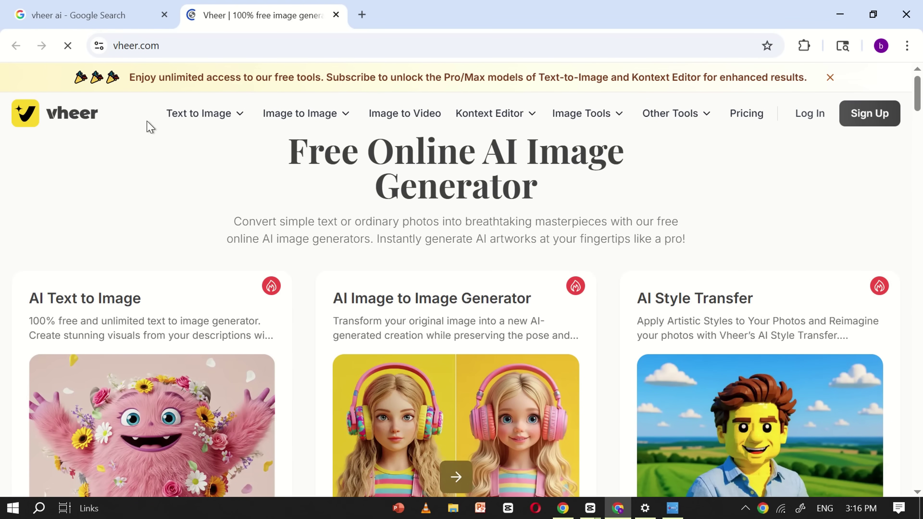
# Dismiss the Vheer promo banner and go to the Image to Video generator
pyautogui.click(830, 78)
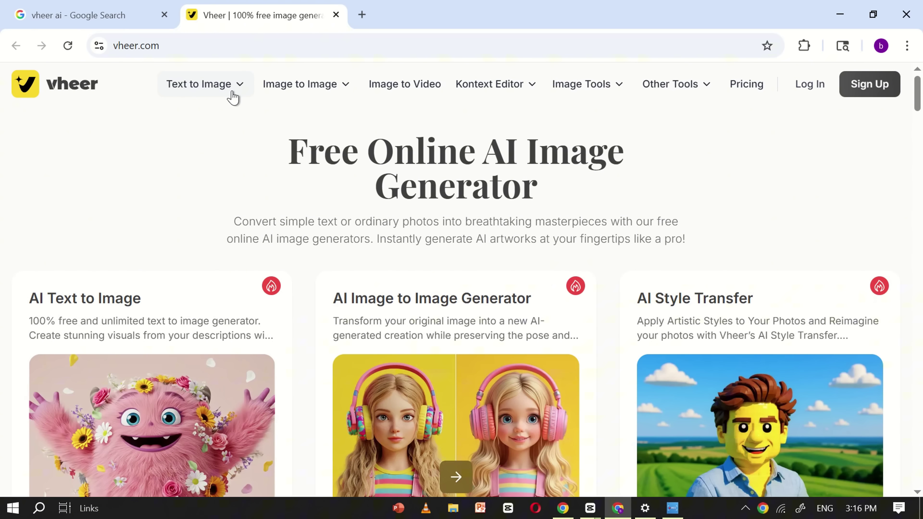
pyautogui.moveTo(340, 93)
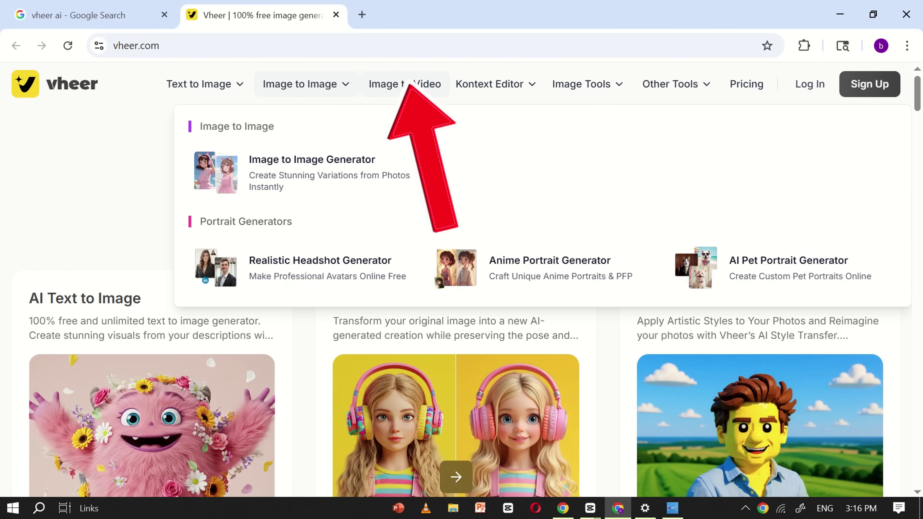
pyautogui.click(405, 84)
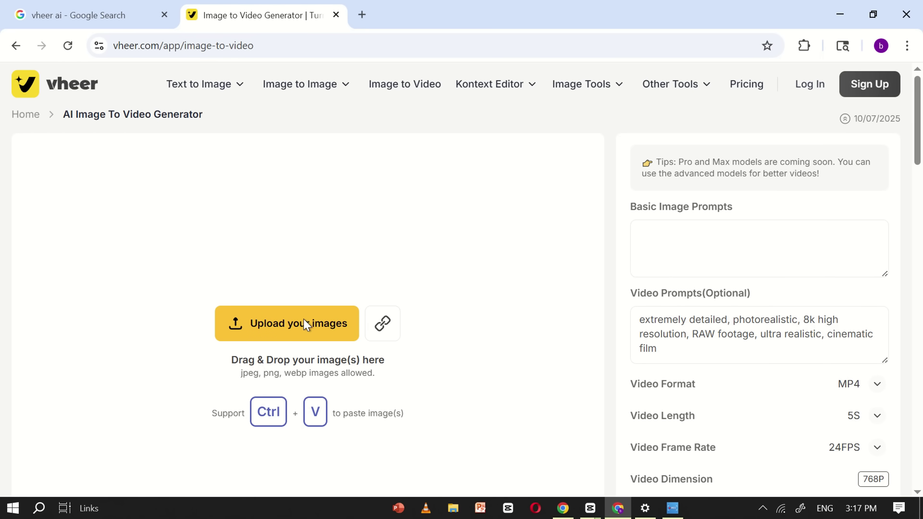
# Upload the Whisk_046bed400b beach couple image
pyautogui.click(306, 325)
pyautogui.scroll(-5, 451, 242)
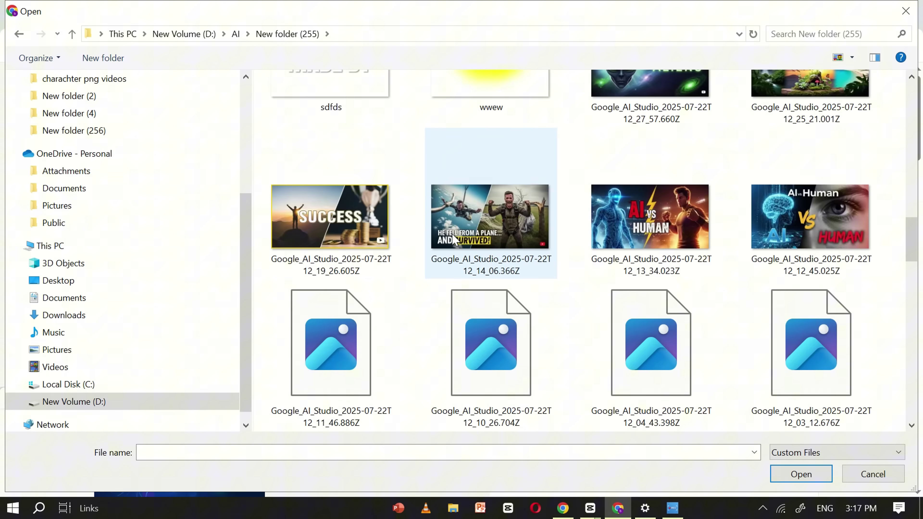
pyautogui.scroll(-15, 453, 240)
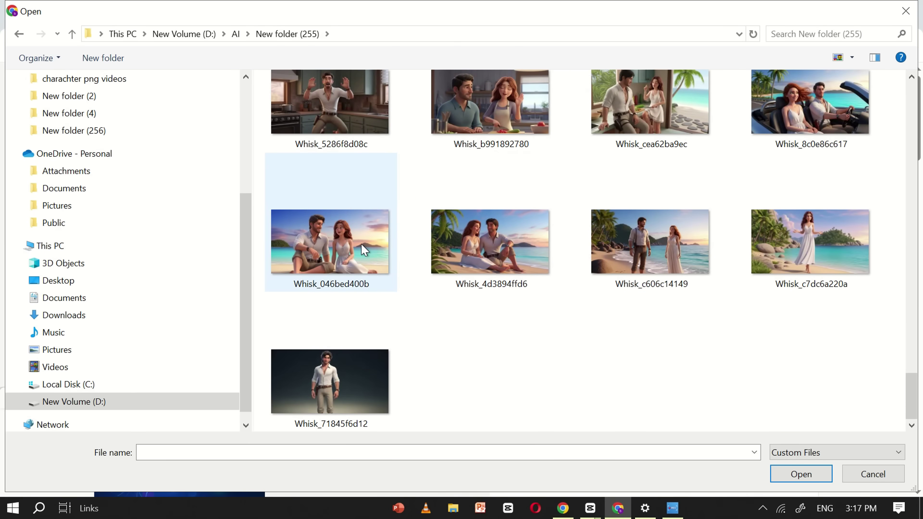
pyautogui.doubleClick(364, 250)
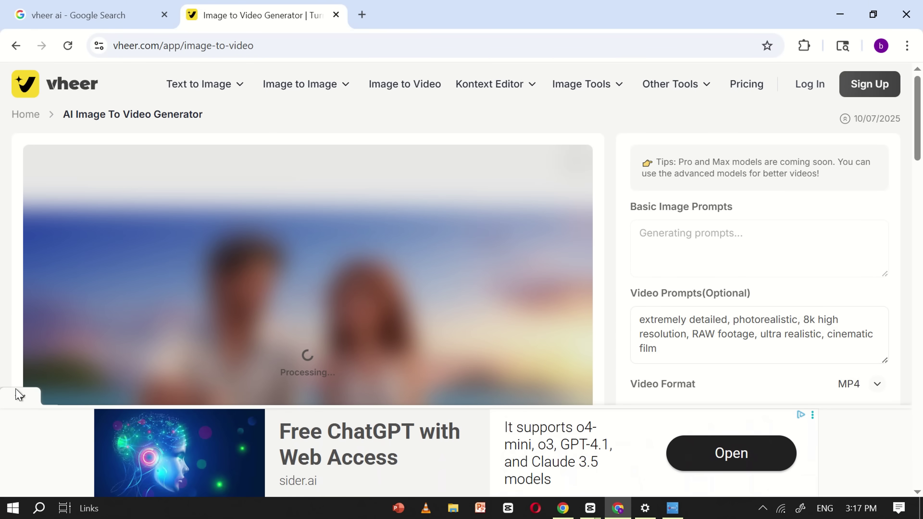
# Collapse the bottom ad, zoom out, and generate a video from the beach image
pyautogui.click(19, 395)
pyautogui.scroll(-2, 360, 254)
pyautogui.hotkey('ctrl', '-')
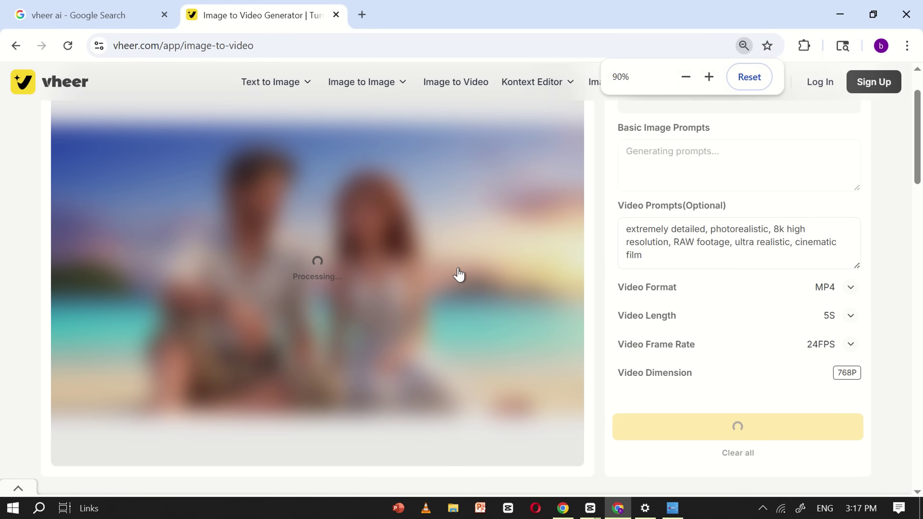
pyautogui.hotkey('ctrl', '-')
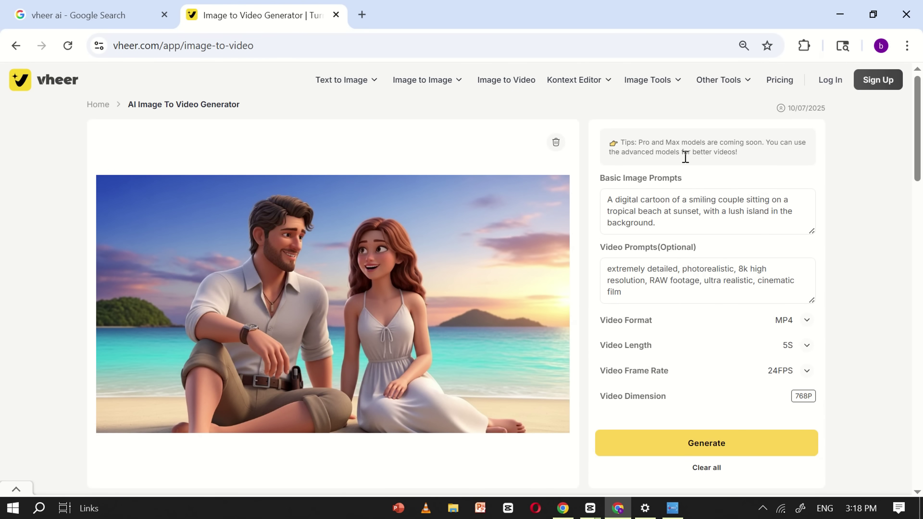
pyautogui.scroll(-2, 695, 279)
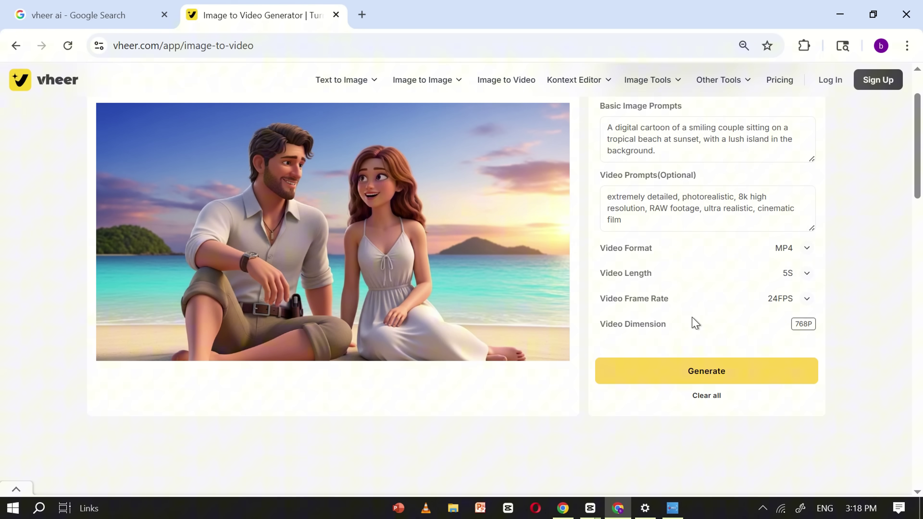
pyautogui.click(711, 371)
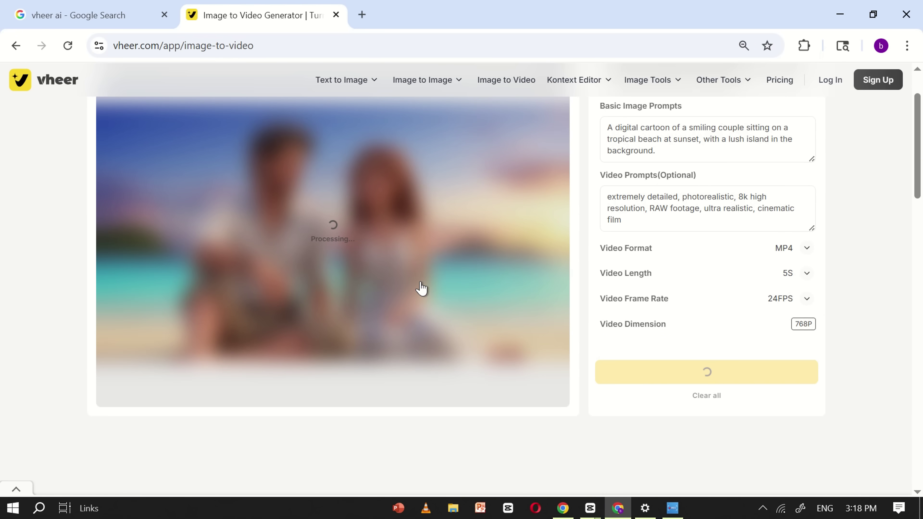
# Download the 4-second beach couple video as Whisk_046bed400b.mp4
pyautogui.scroll(2, 422, 289)
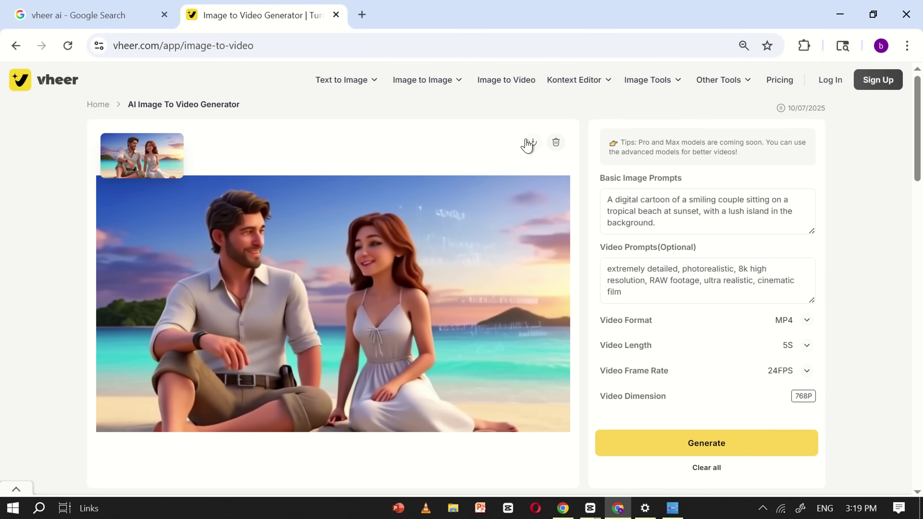
pyautogui.click(533, 144)
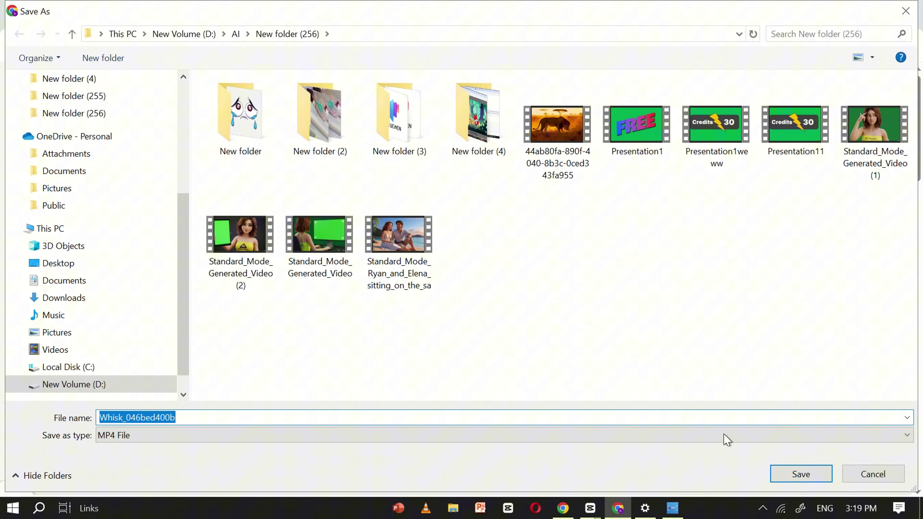
pyautogui.click(795, 475)
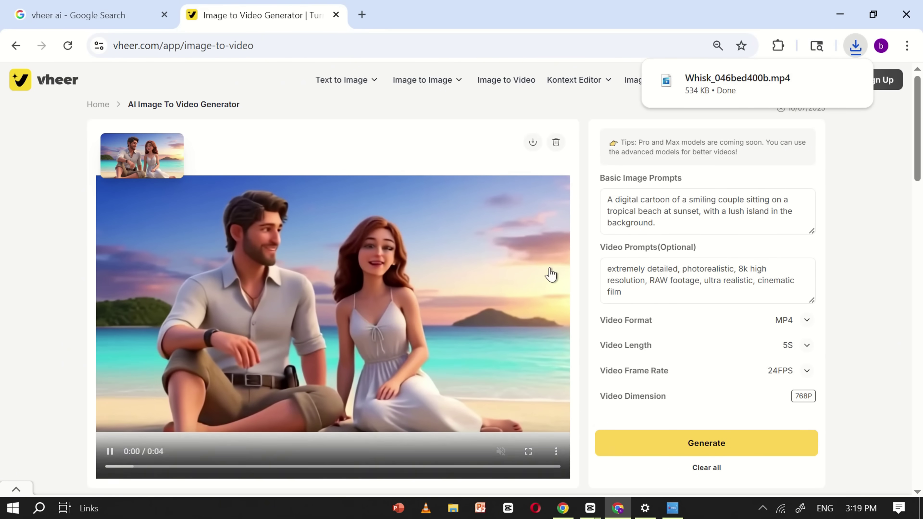
# Clear the uploader, animate the Whisk_cea62ba9ec kitchen image at 25 FPS, then upload the convertible image
pyautogui.click(555, 144)
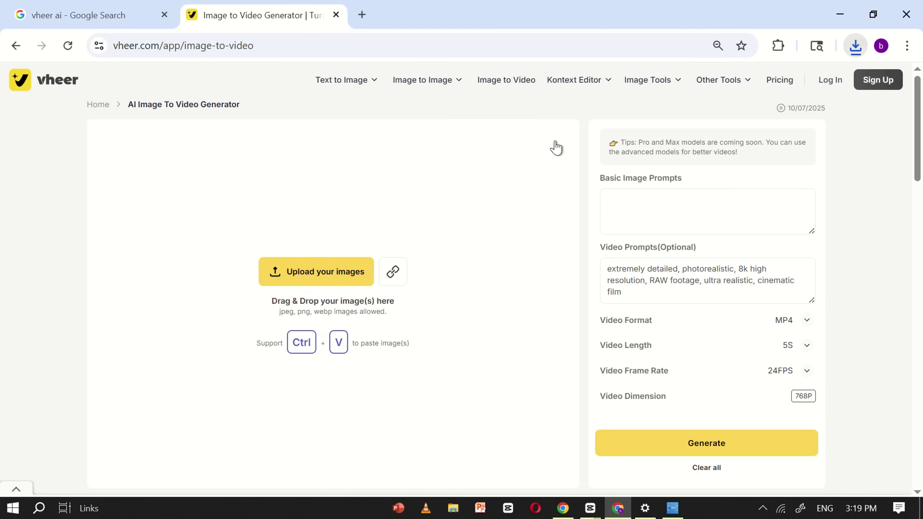
pyautogui.click(336, 282)
pyautogui.scroll(-10, 550, 259)
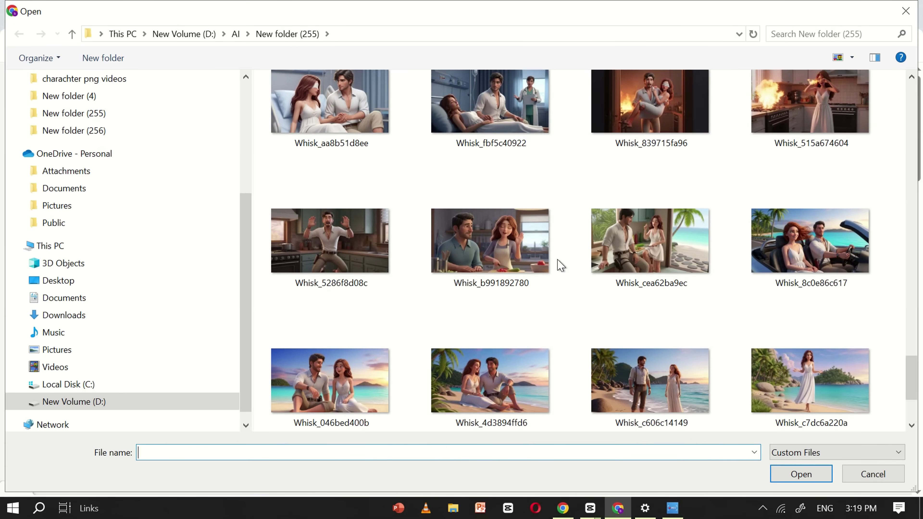
pyautogui.click(632, 251)
pyautogui.doubleClick(632, 248)
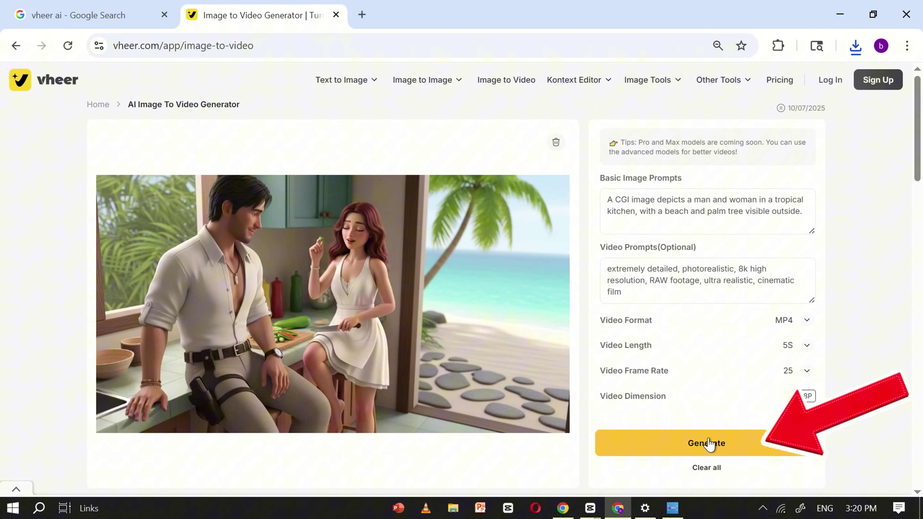
pyautogui.click(708, 446)
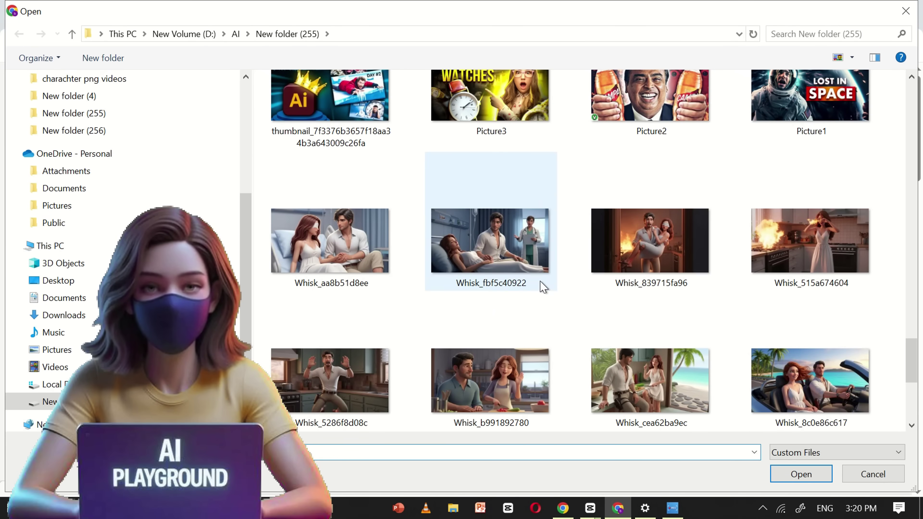
pyautogui.click(810, 367)
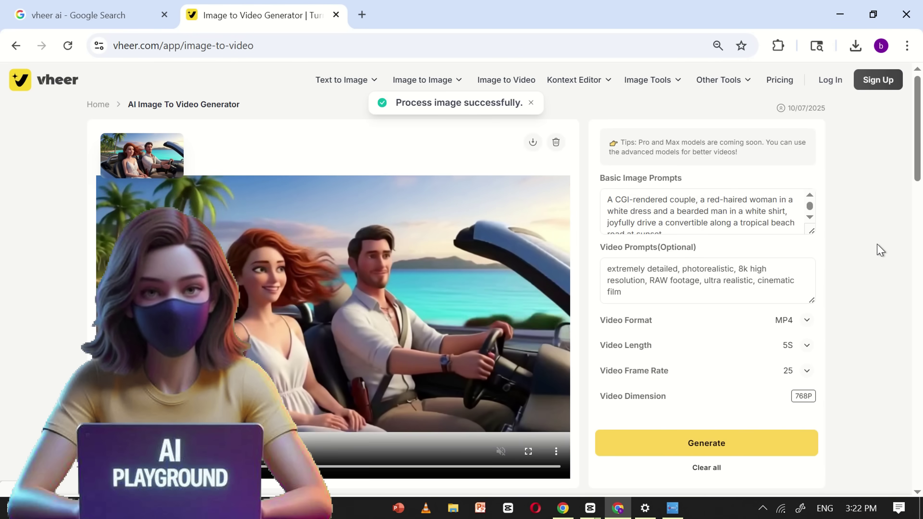
# Save the finished Vheer video to disk and upload the next Whisk image
pyautogui.click(558, 140)
pyautogui.click(795, 476)
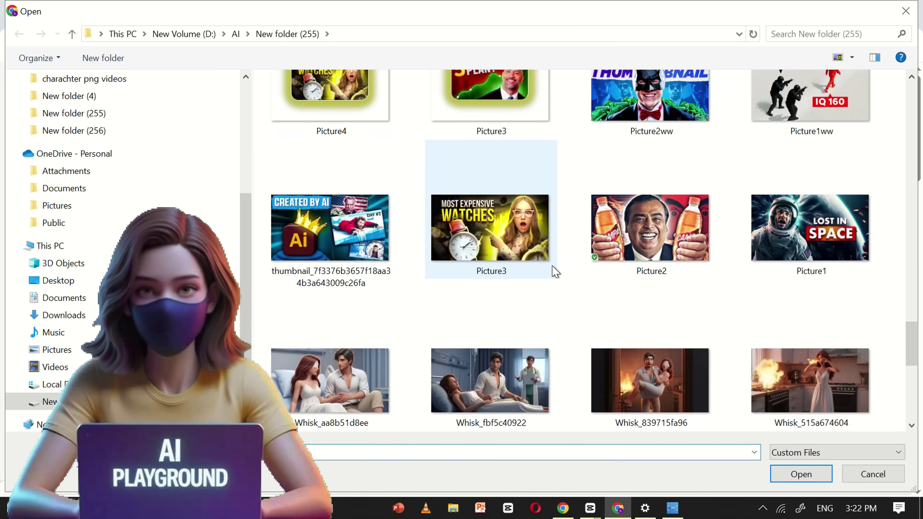
pyautogui.scroll(-10, 552, 268)
pyautogui.click(746, 240)
pyautogui.doubleClick(491, 242)
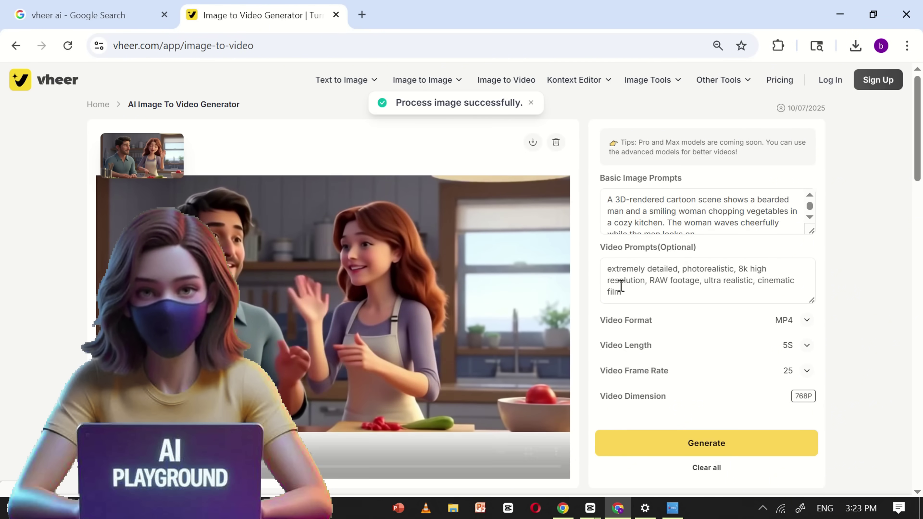
# Download the generated kitchen couple video and upload another Whisk image
pyautogui.click(557, 140)
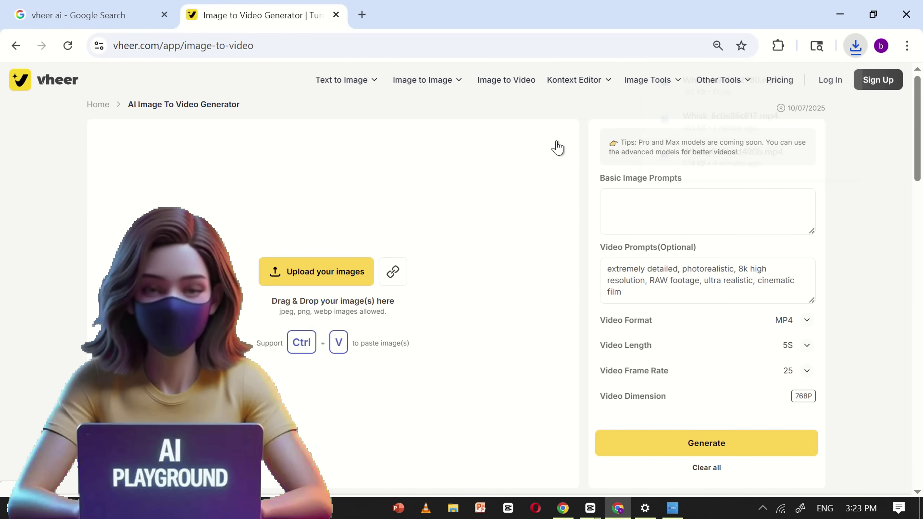
pyautogui.click(556, 147)
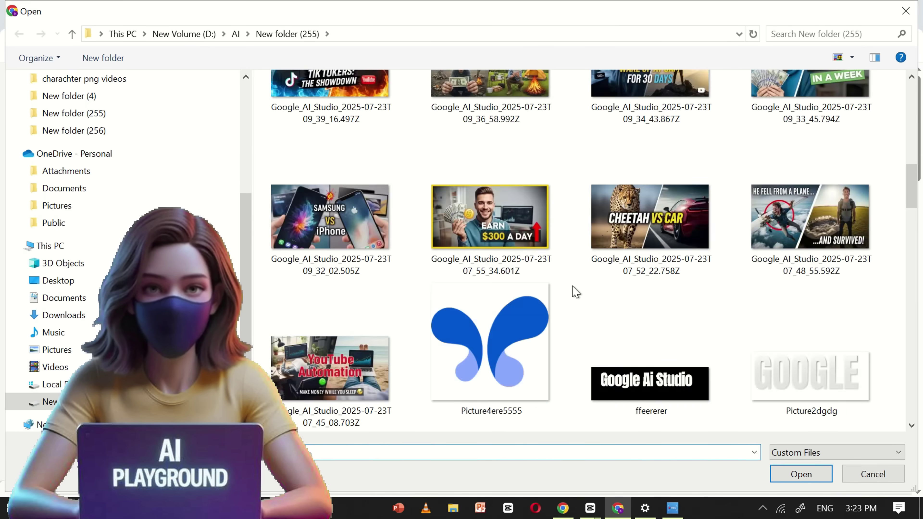
pyautogui.press('Return')
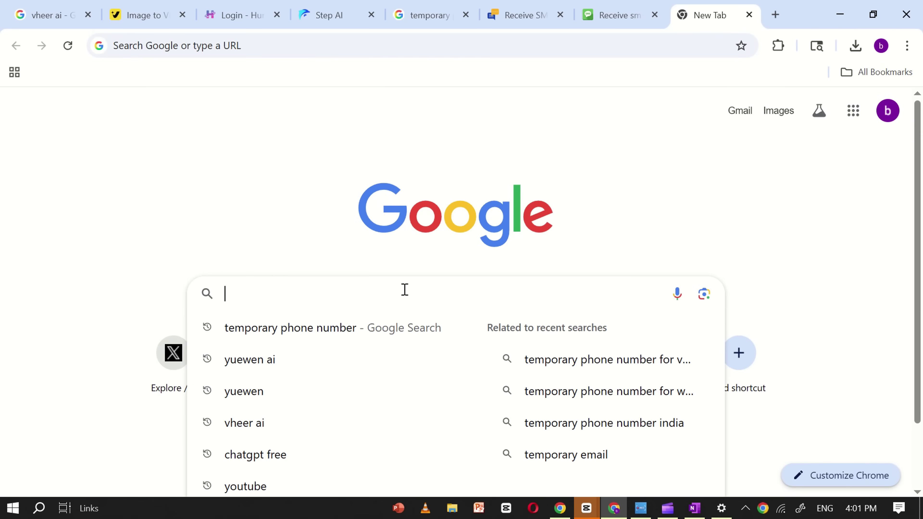
# Search Google for 'yuewen ai' and open the 阶跃AI yuewen.cn/videos page
pyautogui.write('Yuewen')
pyautogui.click(275, 362)
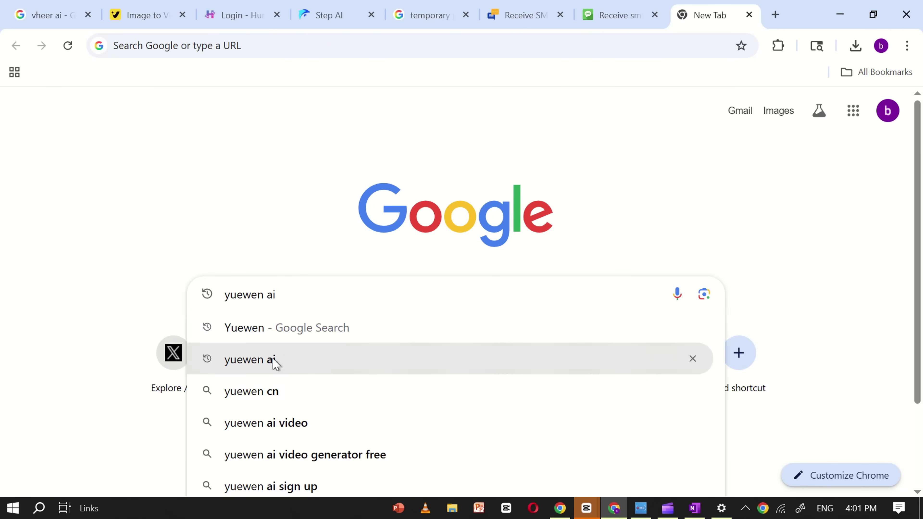
pyautogui.scroll(-3, 294, 188)
pyautogui.scroll(2, 274, 196)
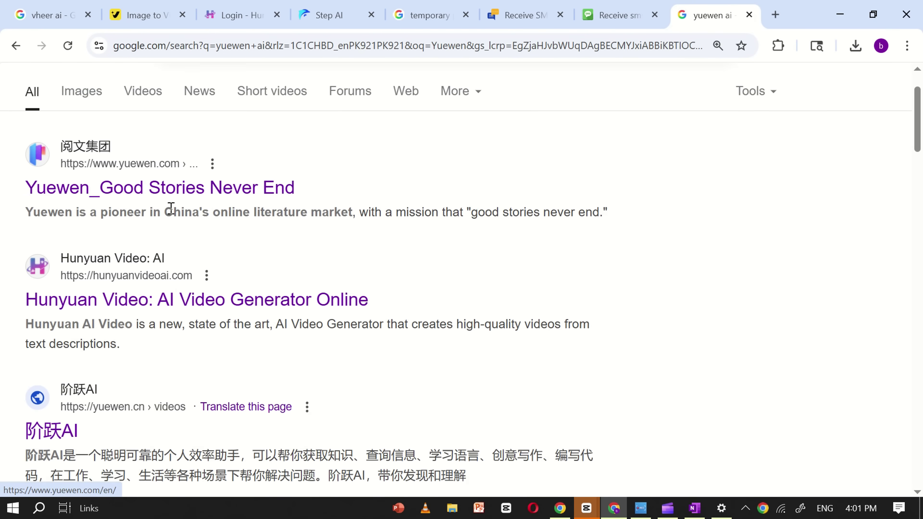
pyautogui.scroll(-3, 178, 224)
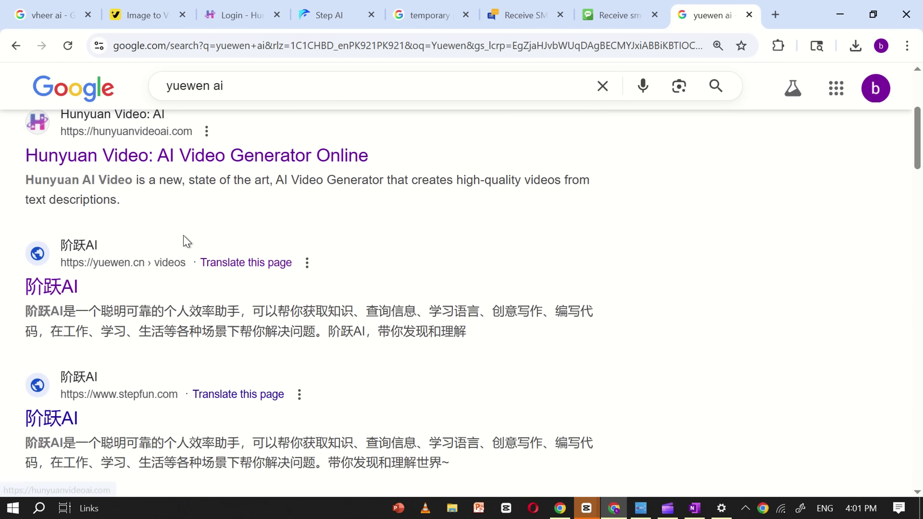
pyautogui.click(69, 282)
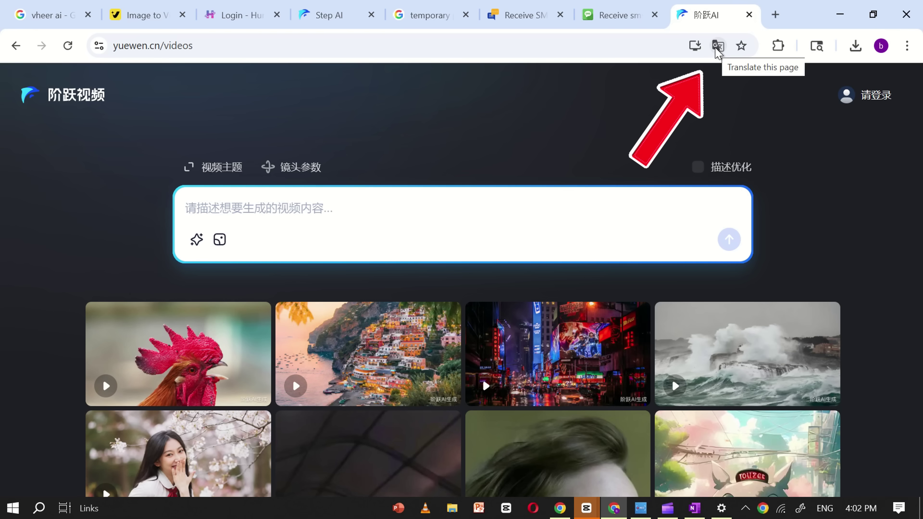
# Translate the Step AI page into English and check the login form's country codes
pyautogui.click(717, 50)
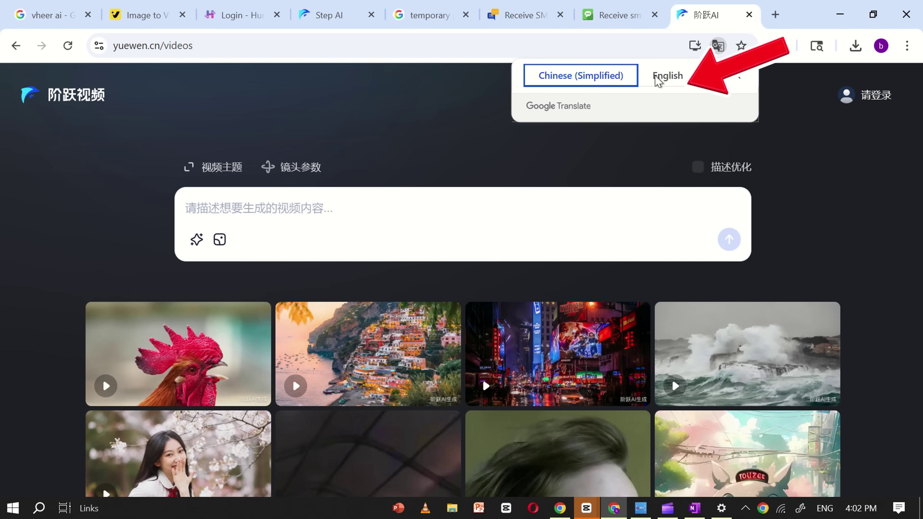
pyautogui.click(666, 76)
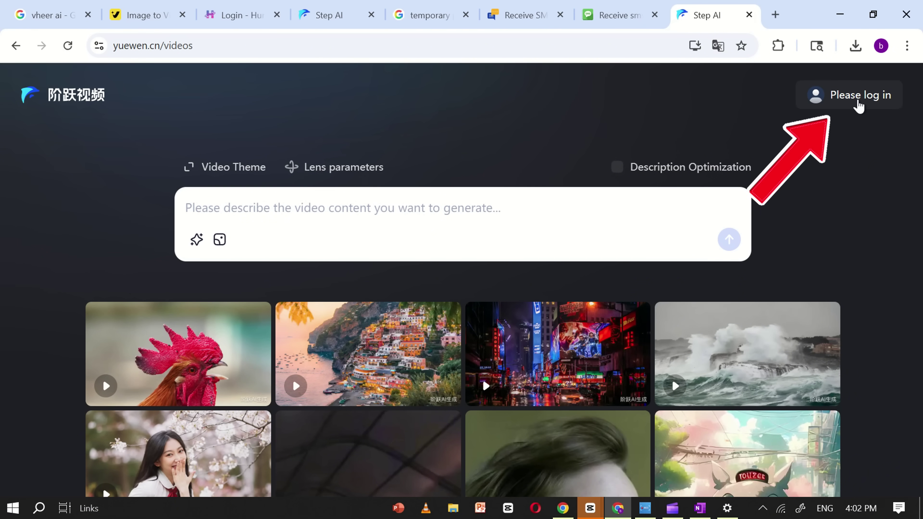
pyautogui.click(861, 104)
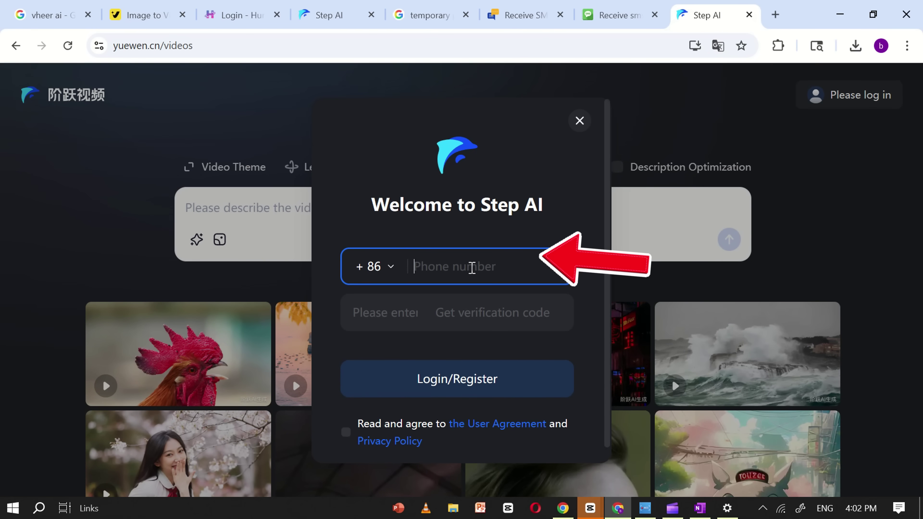
pyautogui.click(400, 274)
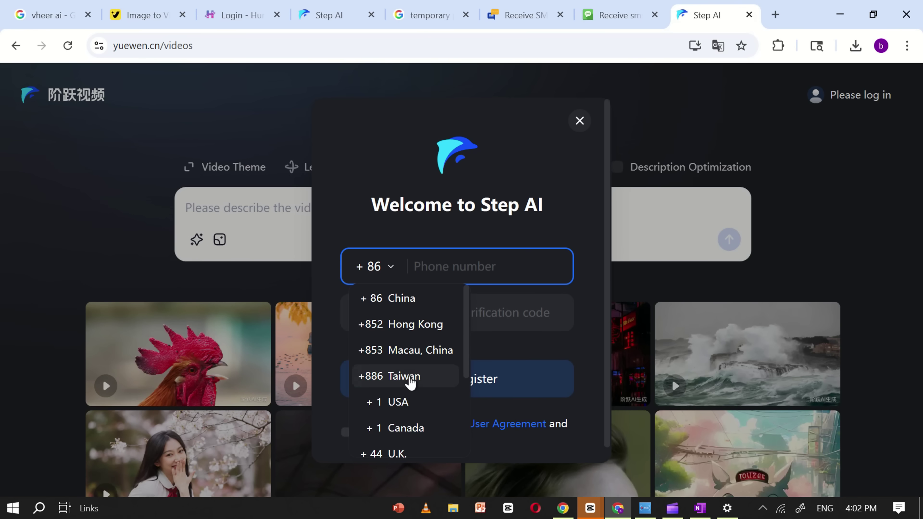
pyautogui.click(379, 254)
pyautogui.click(379, 256)
pyautogui.click(578, 122)
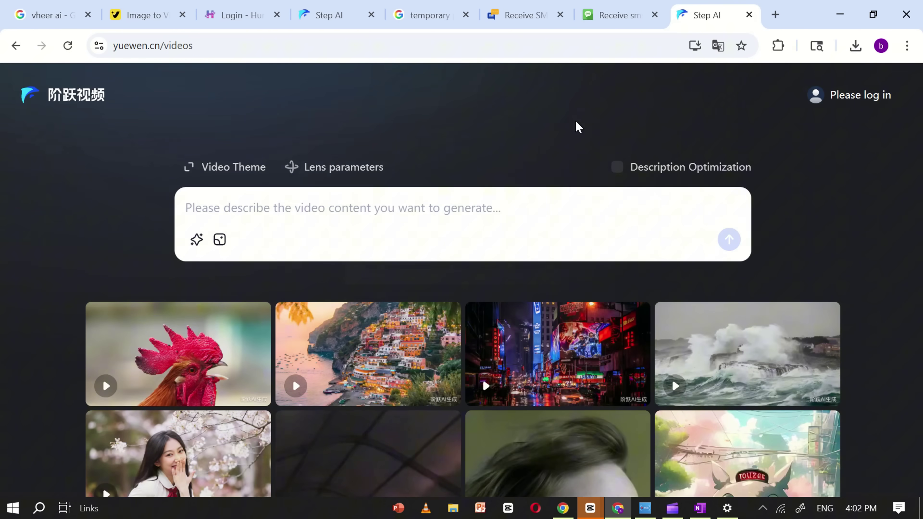
# Switch the page back to Chinese and set the login country code to +1 美国
pyautogui.click(721, 48)
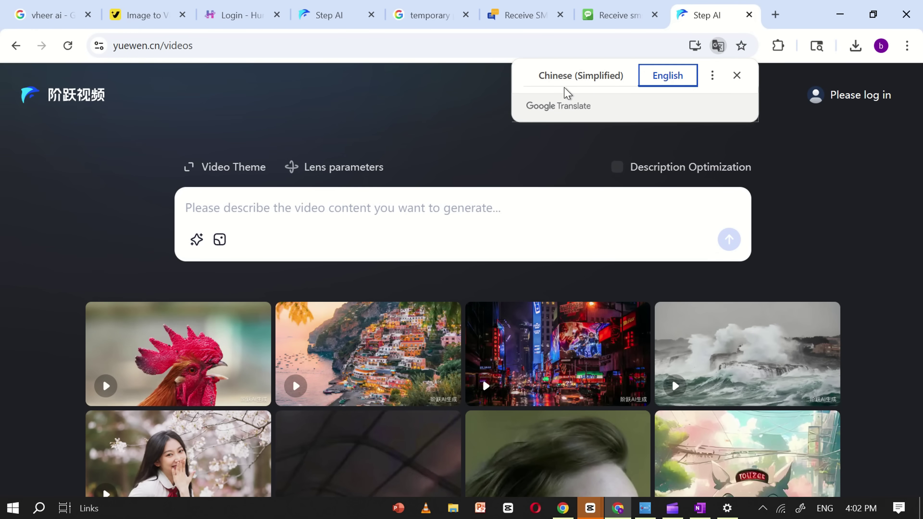
pyautogui.click(560, 76)
pyautogui.click(877, 97)
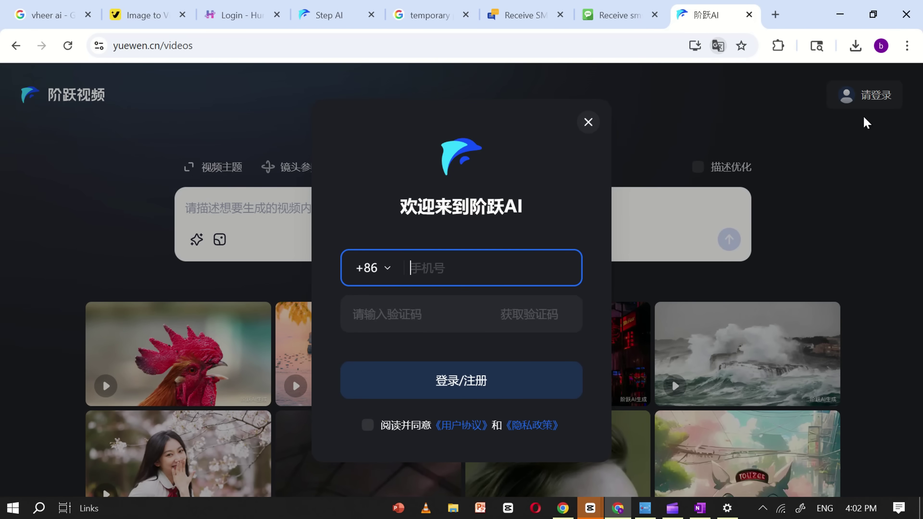
pyautogui.click(386, 272)
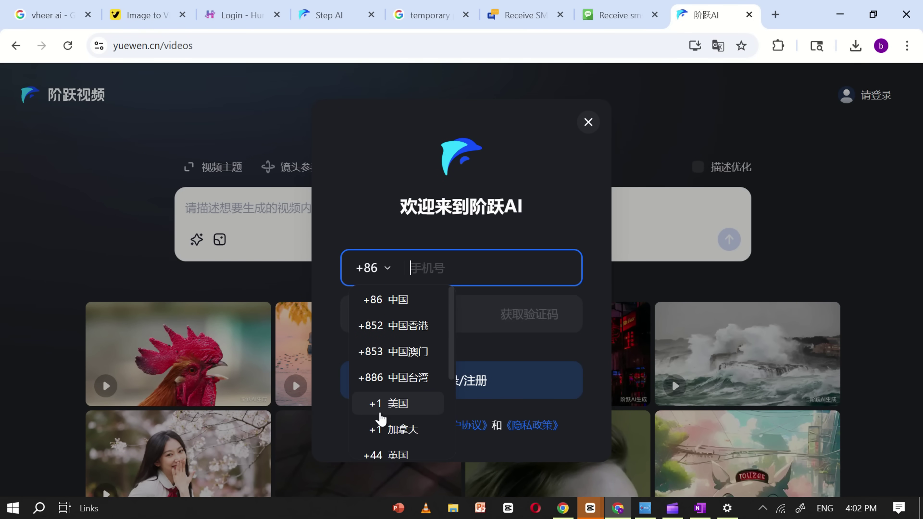
pyautogui.click(381, 412)
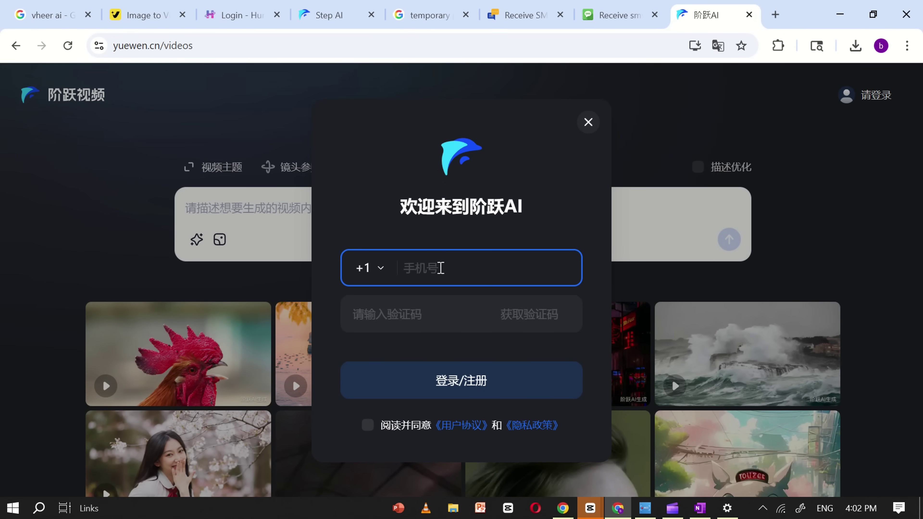
# Open the temporary-phone-number.com search result in a new tab
pyautogui.click(418, 12)
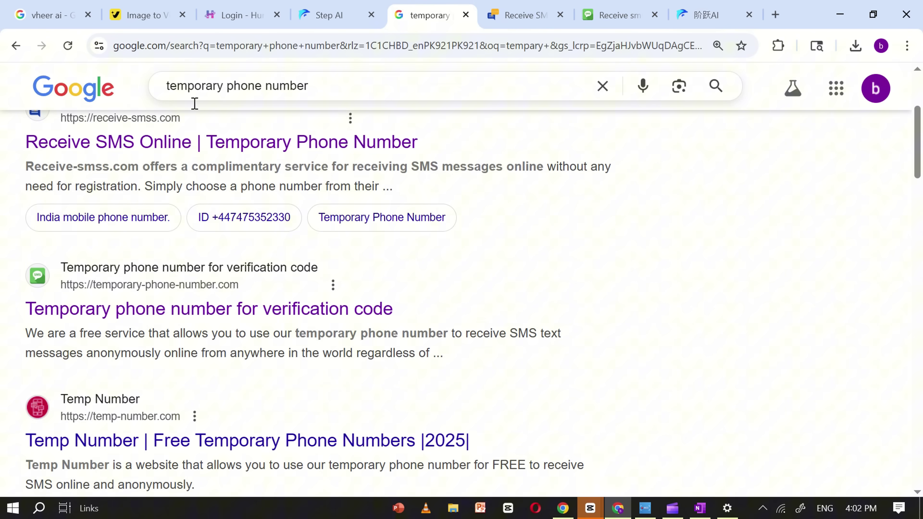
pyautogui.doubleClick(247, 87)
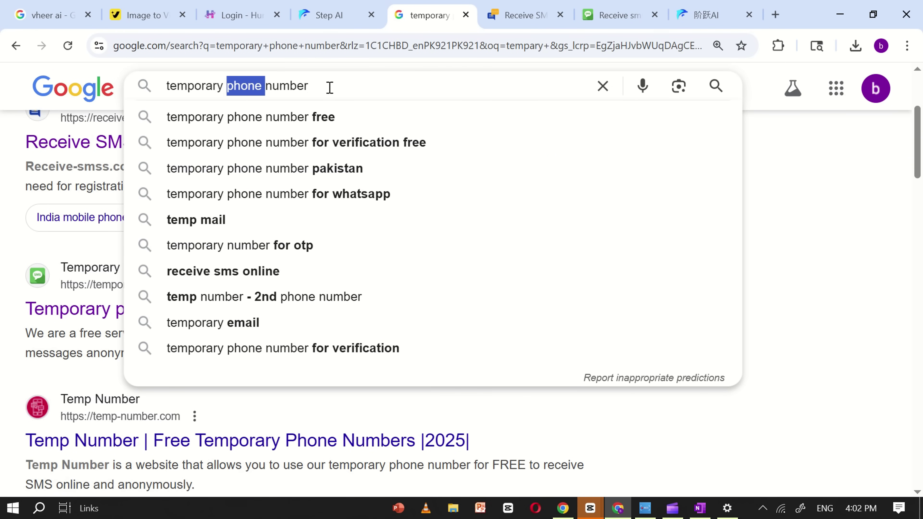
pyautogui.click(838, 253)
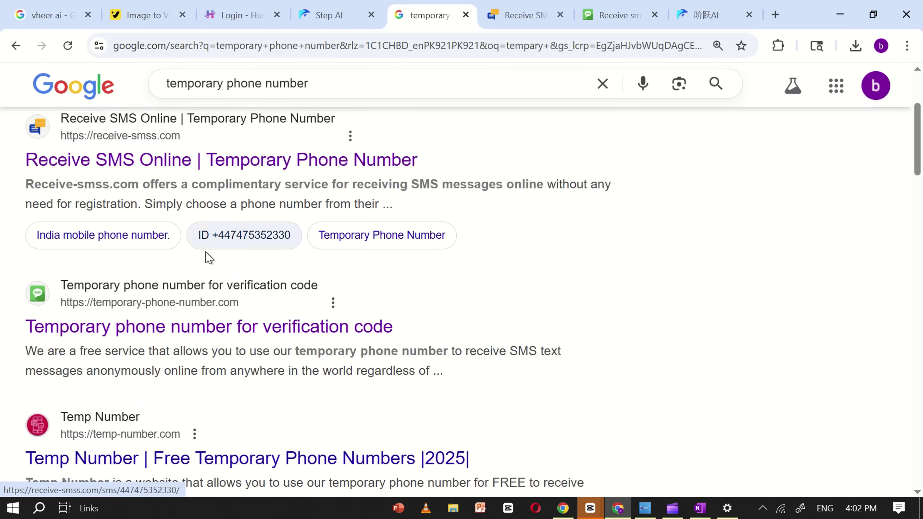
pyautogui.scroll(-3, 254, 277)
pyautogui.rightClick(260, 278)
pyautogui.click(302, 299)
pyautogui.click(484, 16)
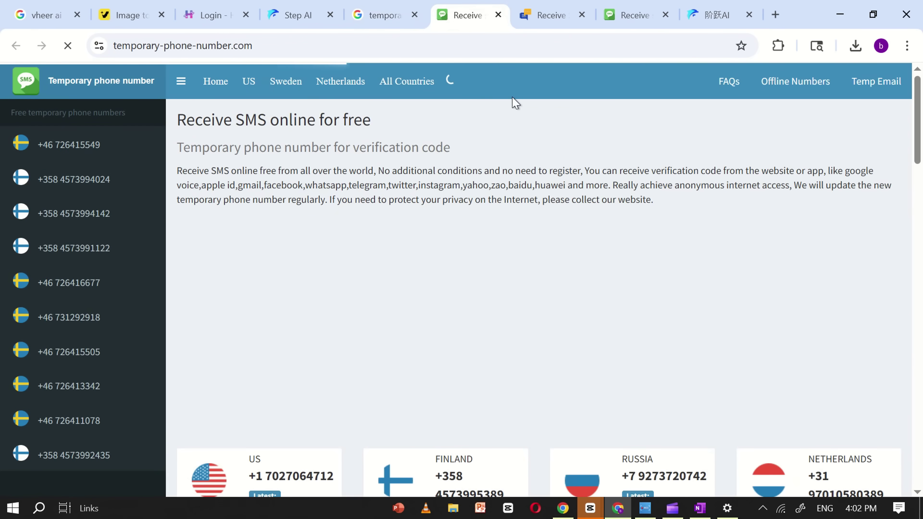
# Copy a free US number into Step AI's phone field and request a verification code
pyautogui.scroll(-4, 432, 193)
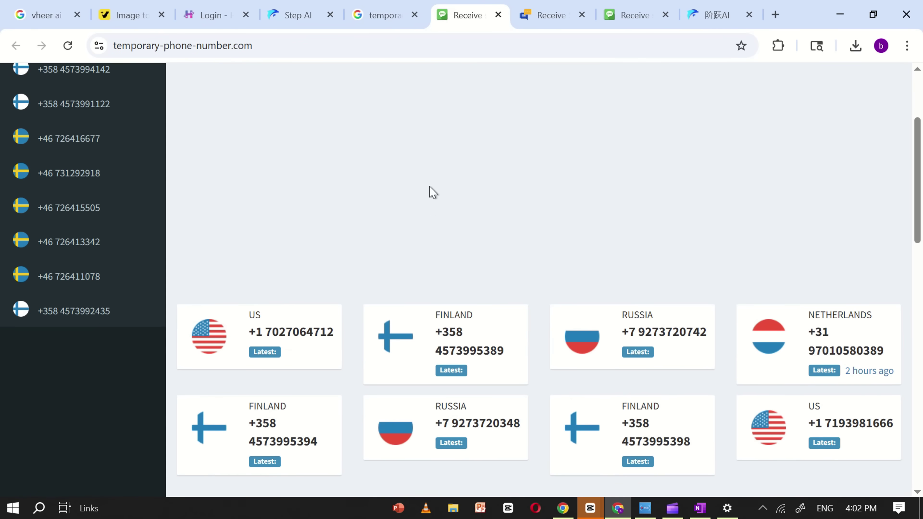
pyautogui.click(273, 354)
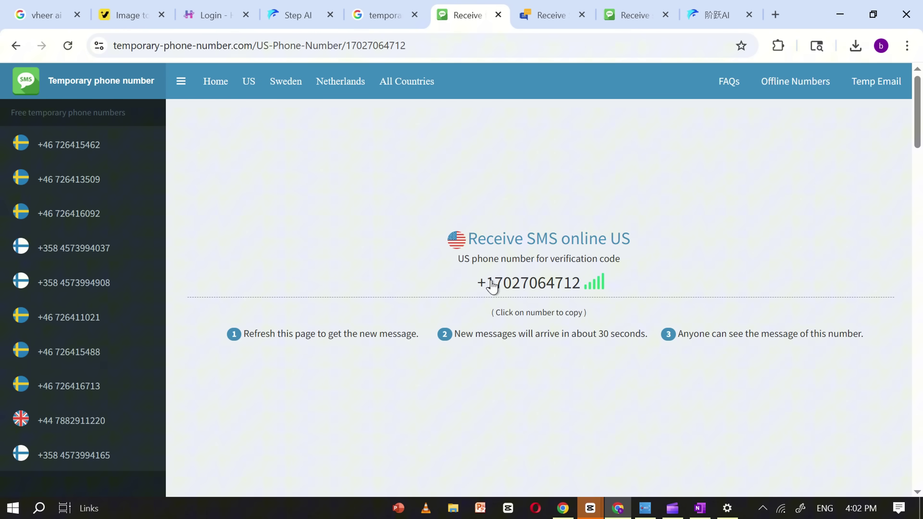
pyautogui.click(489, 285)
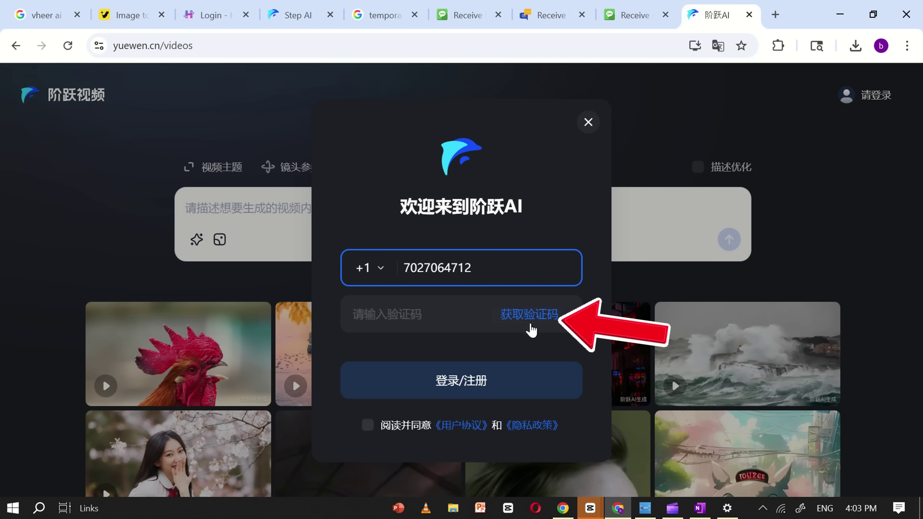
pyautogui.click(523, 316)
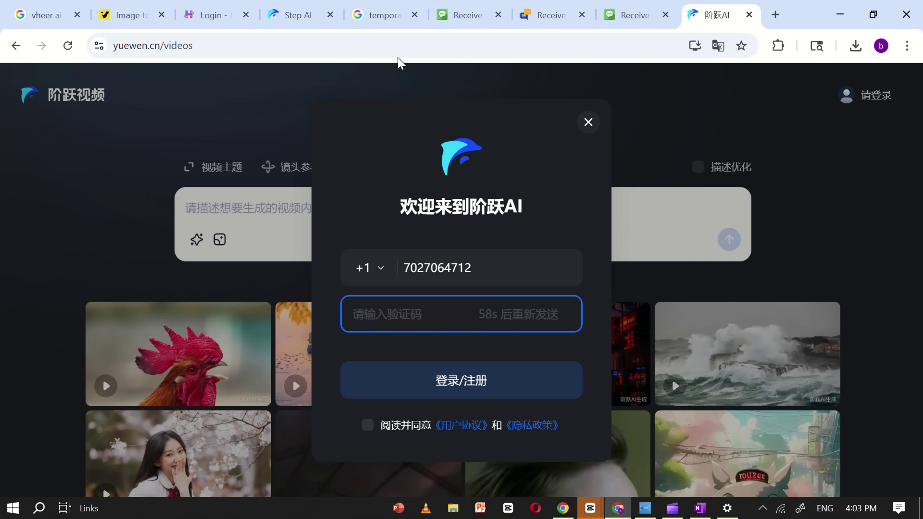
# Fetch the latest SMS code, paste it into Step AI, and accept the agreement to log in
pyautogui.click(454, 13)
pyautogui.scroll(-13, 490, 319)
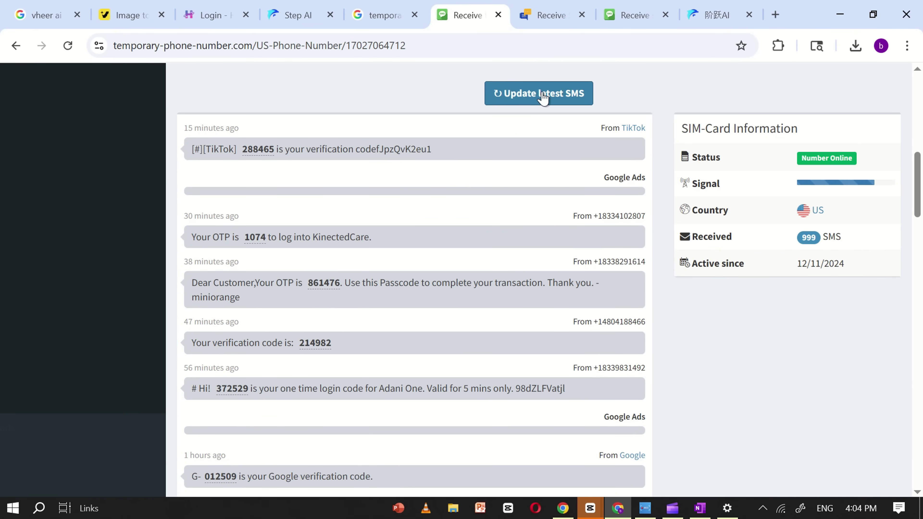
pyautogui.click(542, 94)
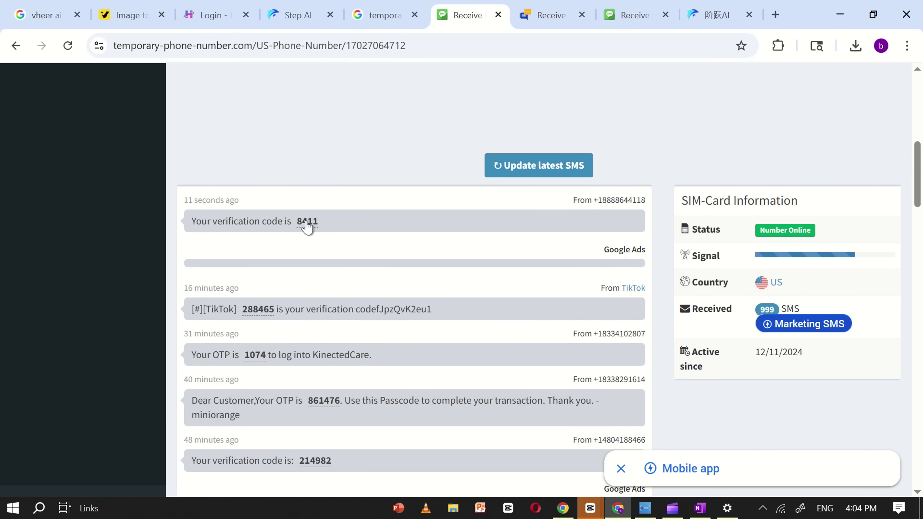
pyautogui.click(307, 223)
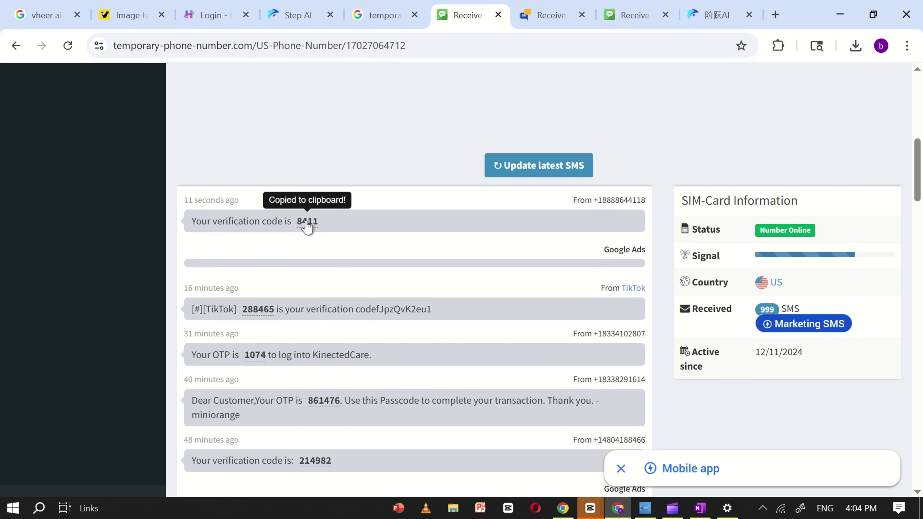
pyautogui.click(705, 15)
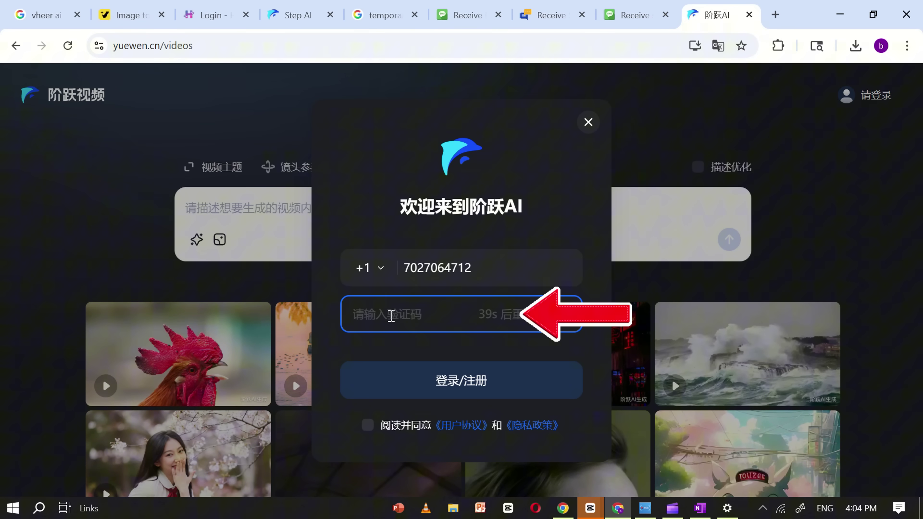
pyautogui.hotkey('ctrl', 'v')
pyautogui.click(431, 385)
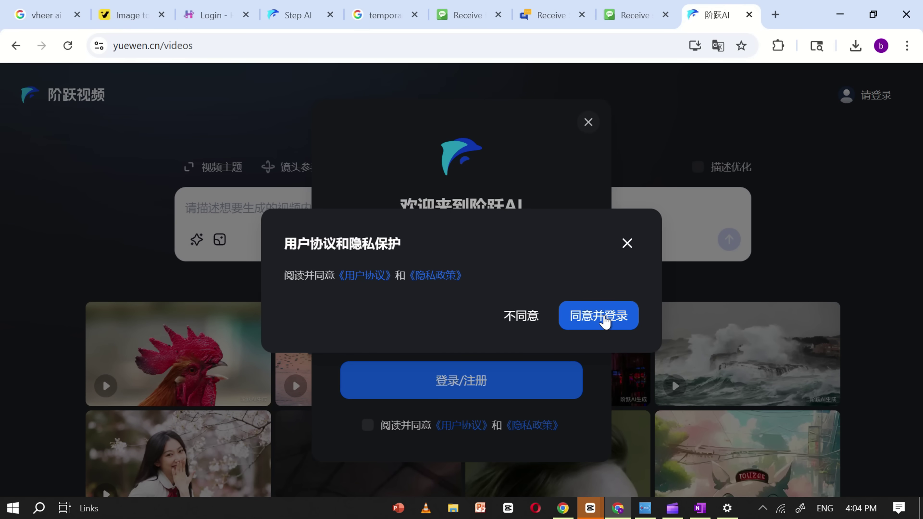
pyautogui.click(604, 319)
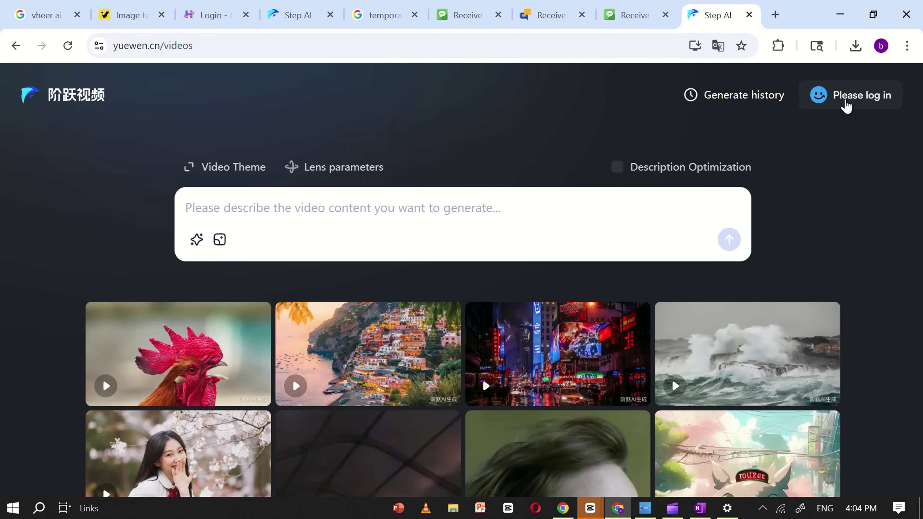
# Paste OneNote prompt 6 (bald eagle over green hills), strip the '6.', and submit it
pyautogui.hotkey('alt', 'Tab')
pyautogui.scroll(-5, 493, 334)
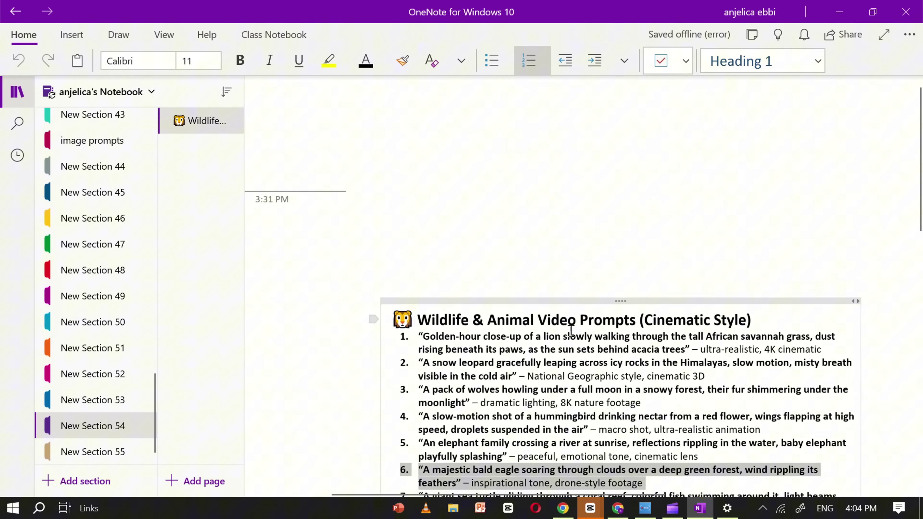
pyautogui.scroll(-1, 650, 358)
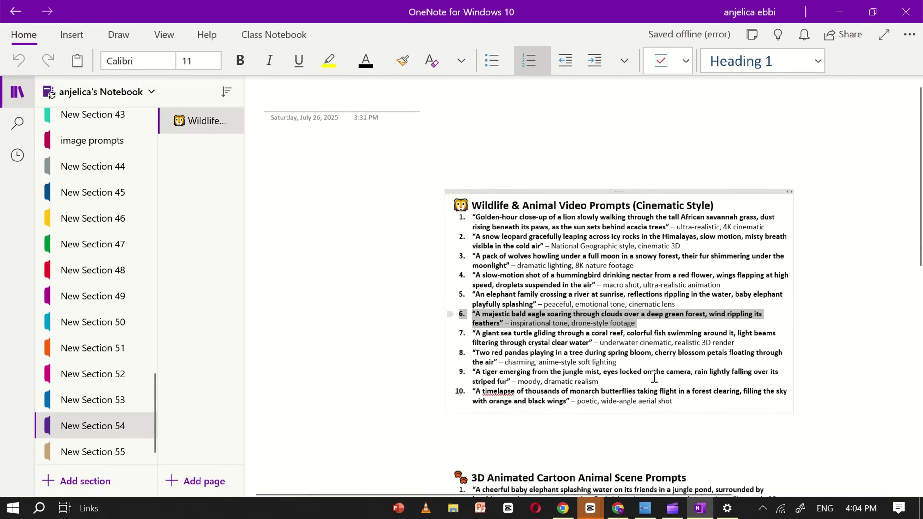
pyautogui.scroll(2, 621, 344)
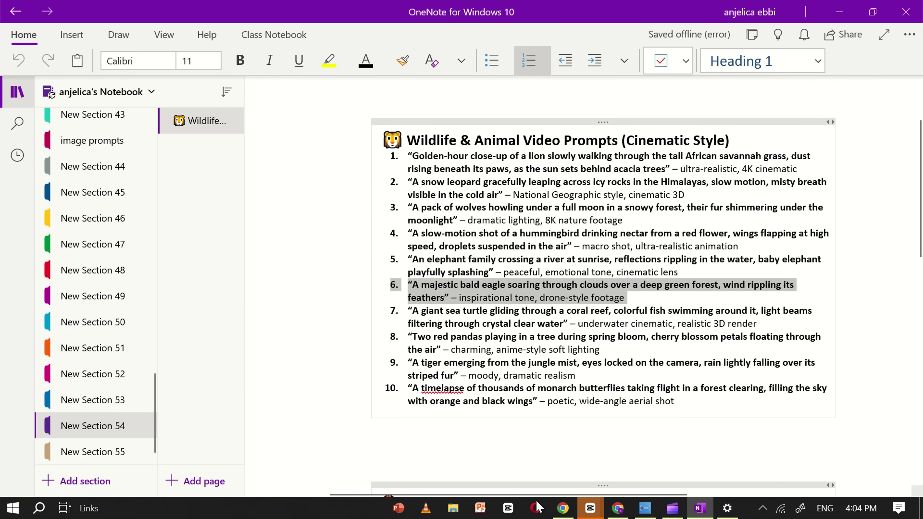
pyautogui.click(617, 509)
pyautogui.click(270, 207)
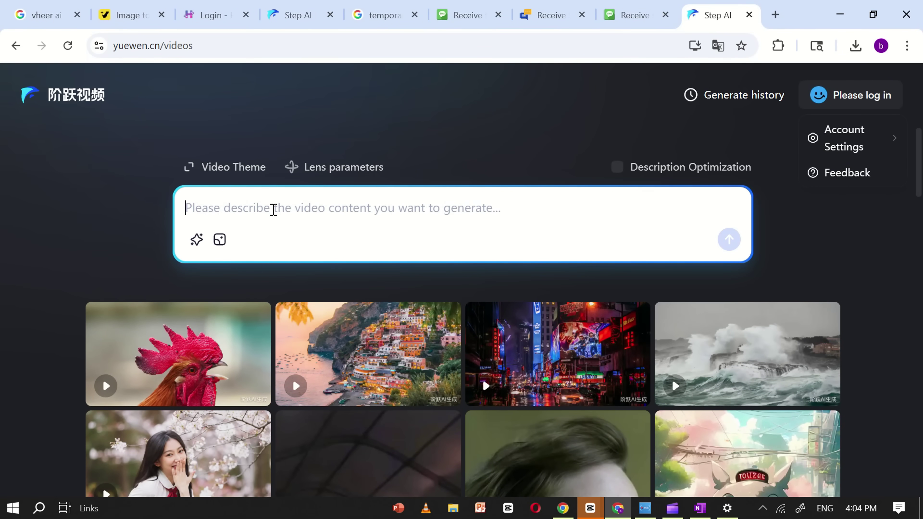
pyautogui.hotkey('ctrl', 'v')
pyautogui.click(199, 208)
pyautogui.press('BackSpace')
pyautogui.press('BackSpace')
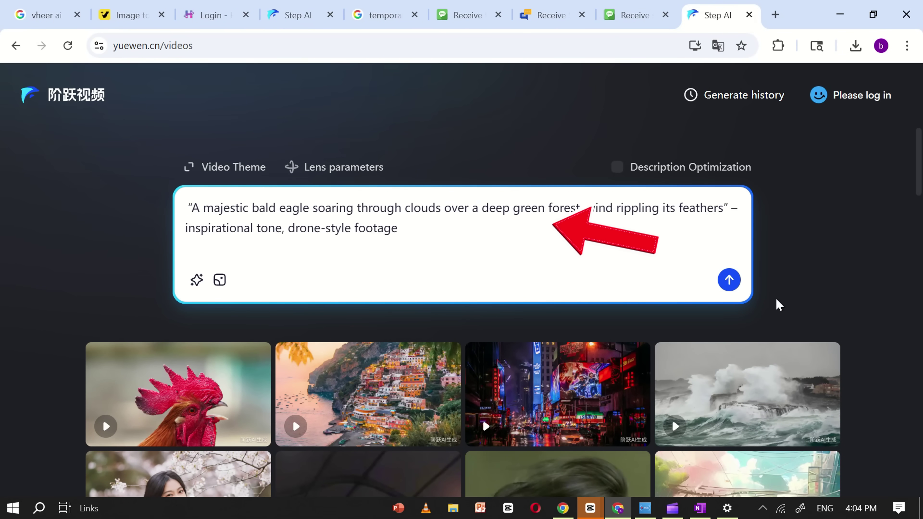
pyautogui.click(730, 280)
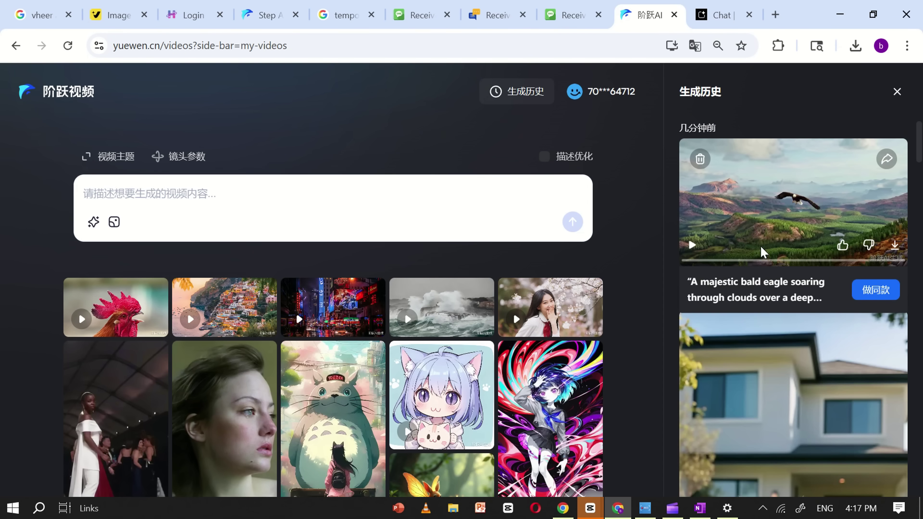
# Preview the finished eagle video, then attach the convertible beach image as reference
pyautogui.click(762, 251)
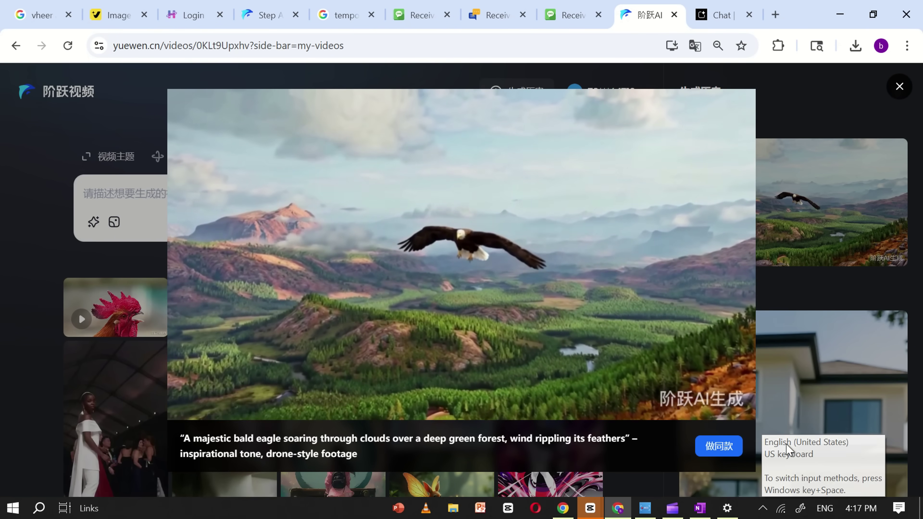
pyautogui.click(899, 86)
pyautogui.click(114, 222)
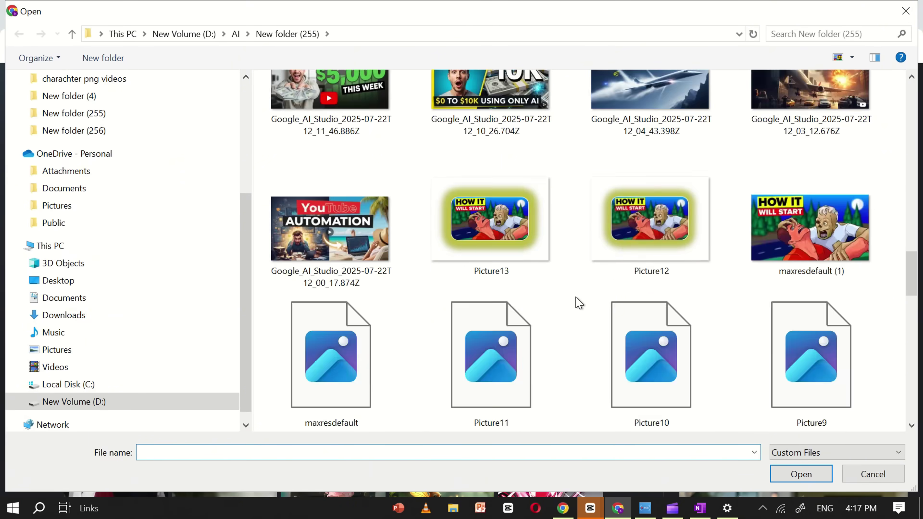
pyautogui.scroll(-5, 580, 303)
pyautogui.doubleClick(484, 381)
# Submit the pasted convertible couple description and open the resulting video from history
pyautogui.hotkey('ctrl', 'v')
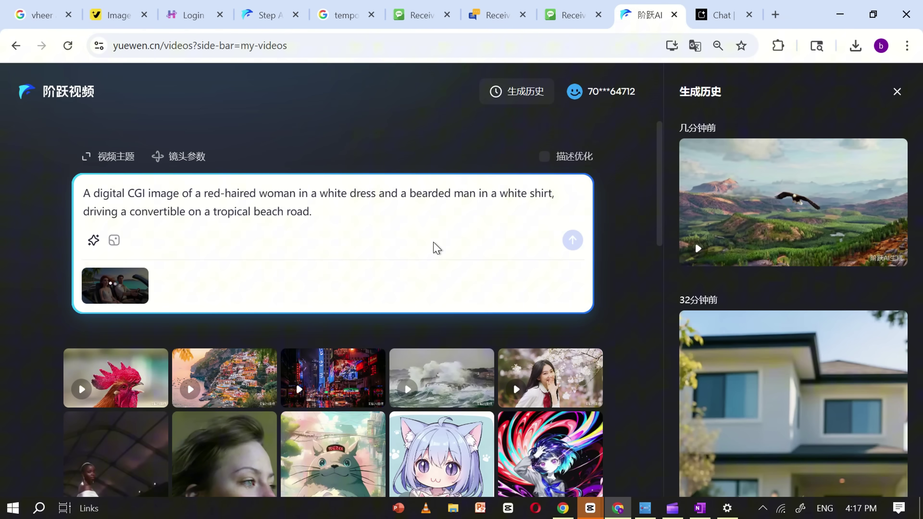
pyautogui.click(573, 240)
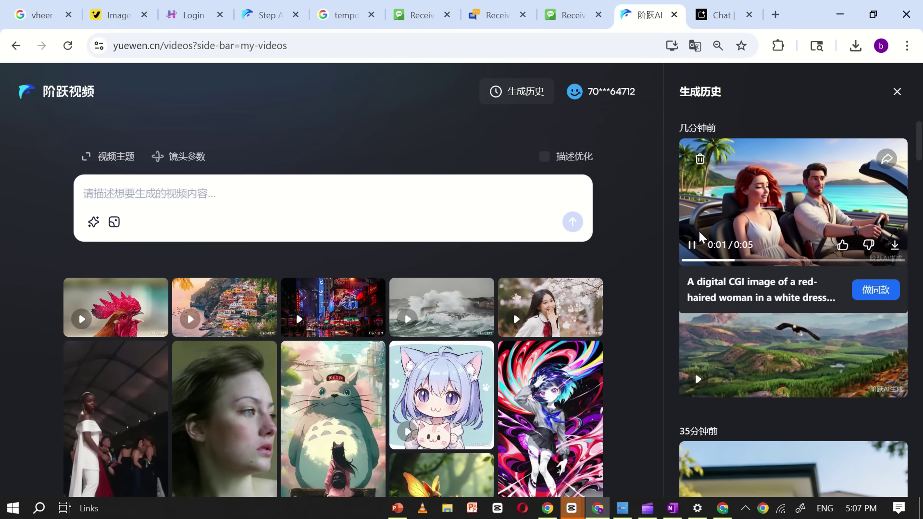
pyautogui.click(821, 206)
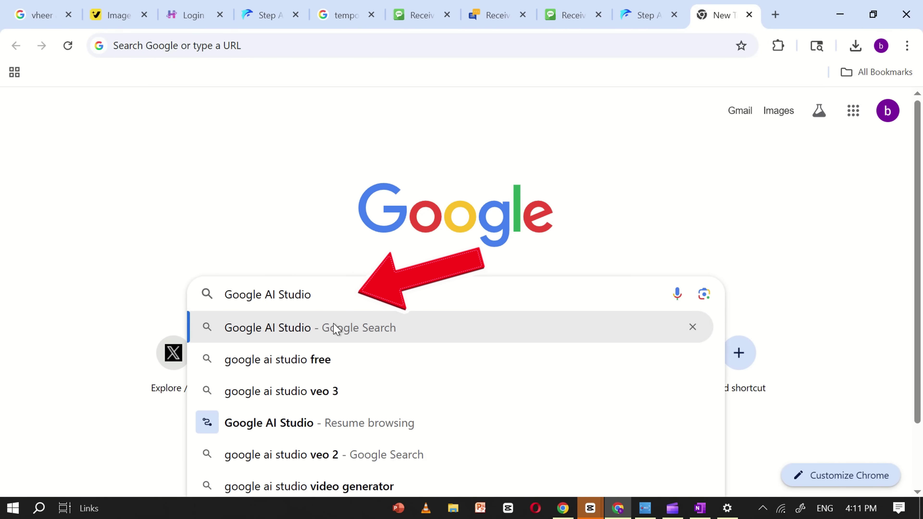
# Search for 'Google AI Studio' and follow the aistudio.google.com result to the welcome page
pyautogui.click(336, 327)
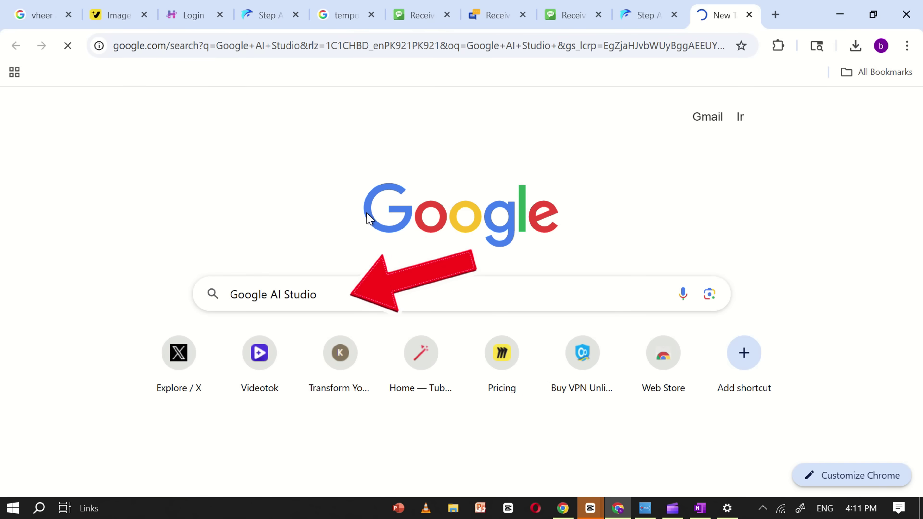
pyautogui.scroll(-2, 190, 207)
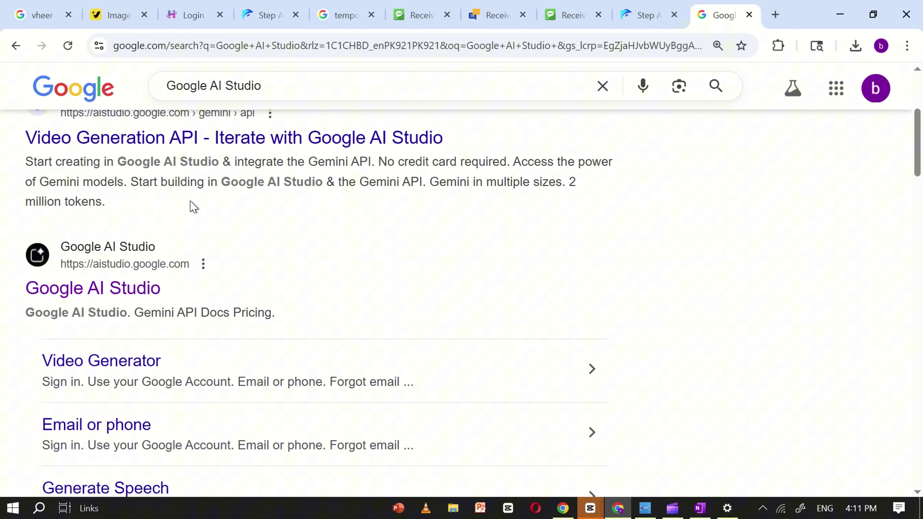
pyautogui.scroll(2, 245, 230)
pyautogui.scroll(-2, 246, 235)
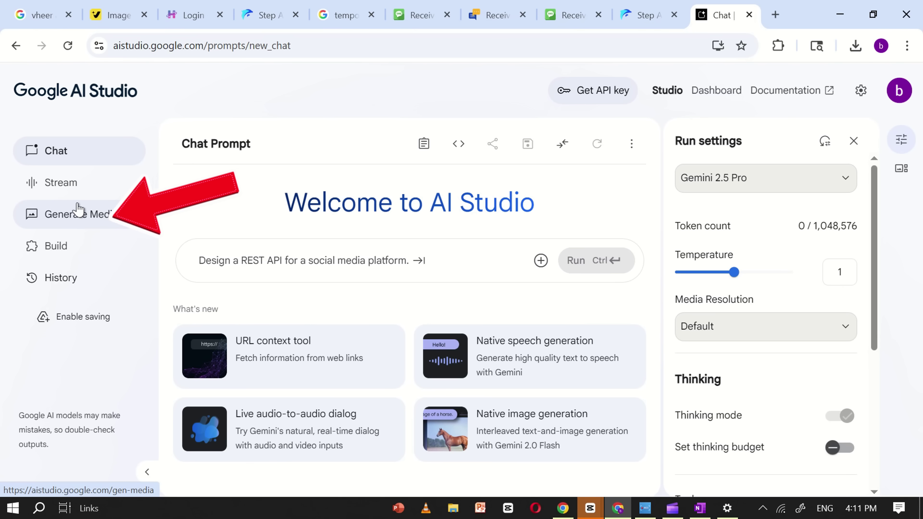
# Open Generate Media, choose the Veo 2 card, and close the free-quota banner
pyautogui.click(57, 223)
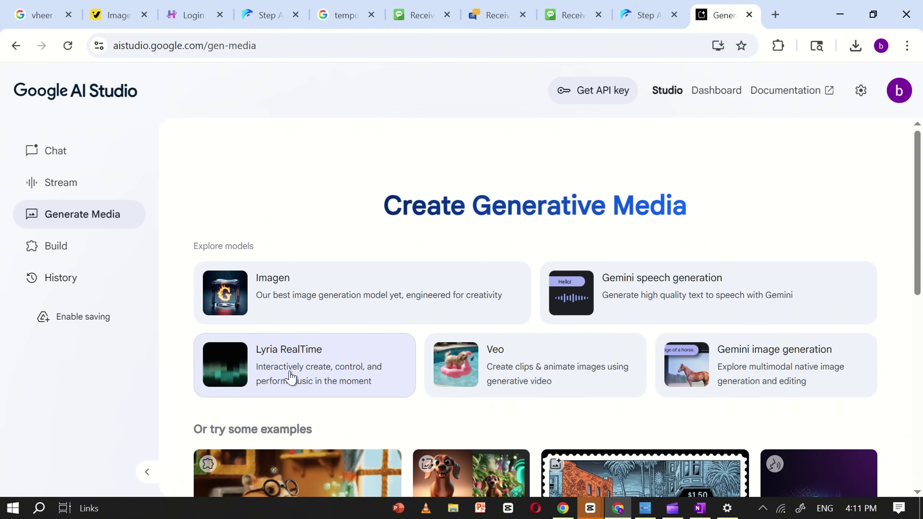
pyautogui.click(521, 376)
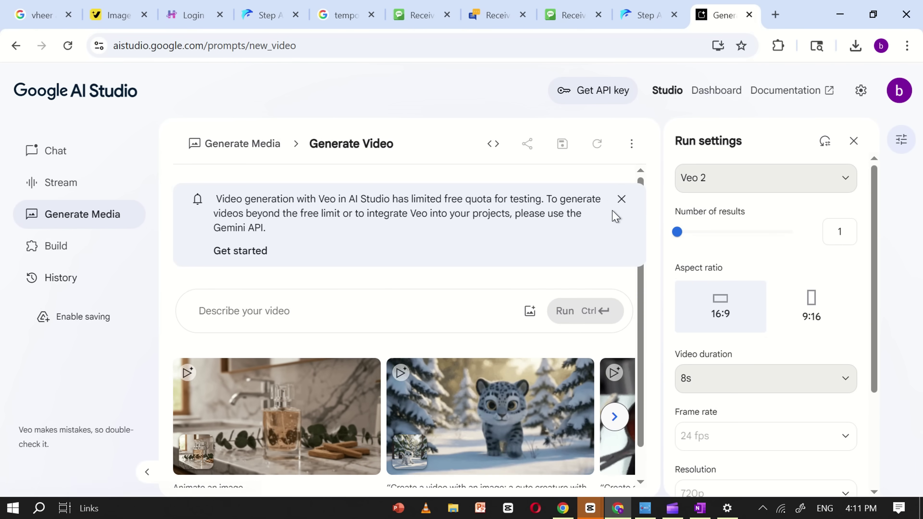
pyautogui.click(620, 198)
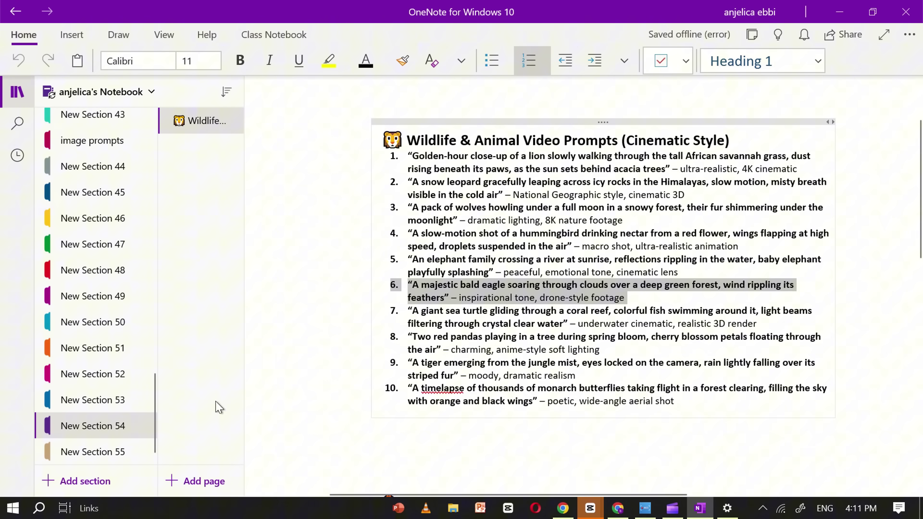
# Paste bald eagle prompt 6 into Veo 2, remove the leading '6. “', and run it
pyautogui.click(699, 507)
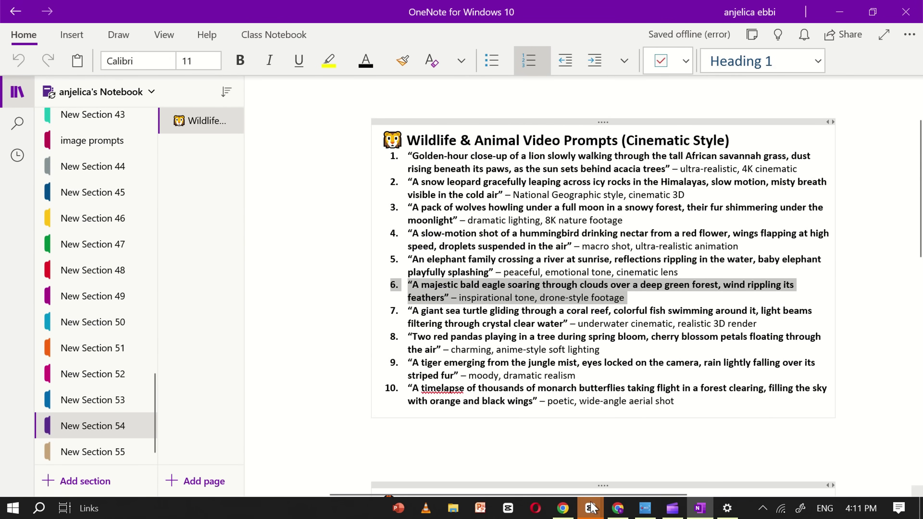
pyautogui.click(618, 508)
pyautogui.click(276, 278)
pyautogui.hotkey('ctrl', 'v')
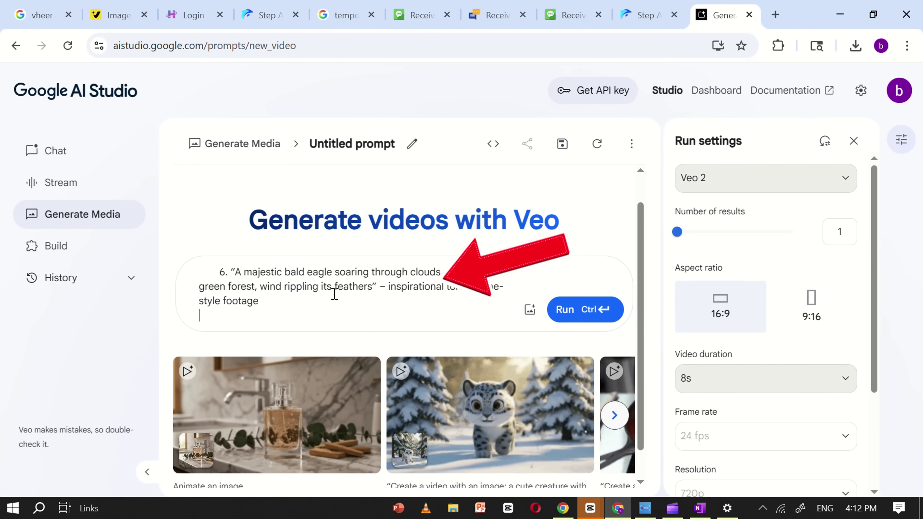
pyautogui.click(231, 275)
pyautogui.press('BackSpace')
pyautogui.press('BackSpace')
pyautogui.press('BackSpace')
pyautogui.press('BackSpace')
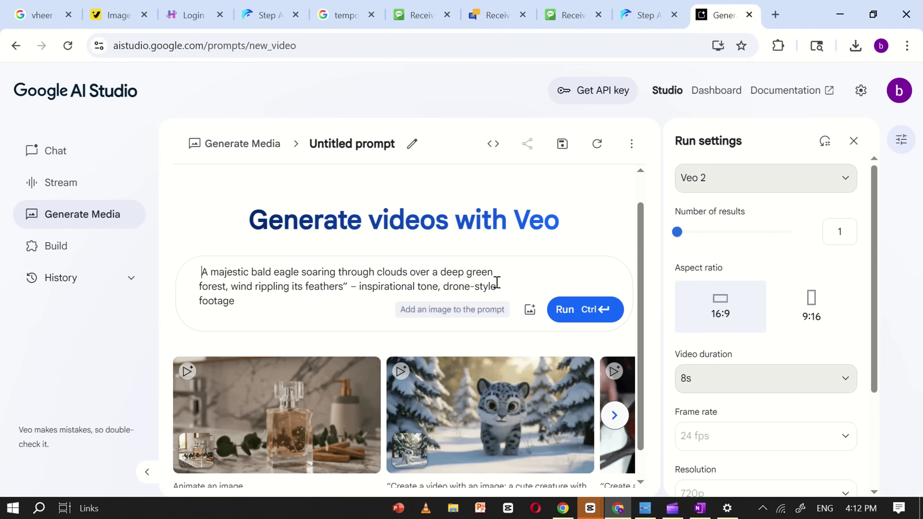
pyautogui.scroll(-1, 527, 268)
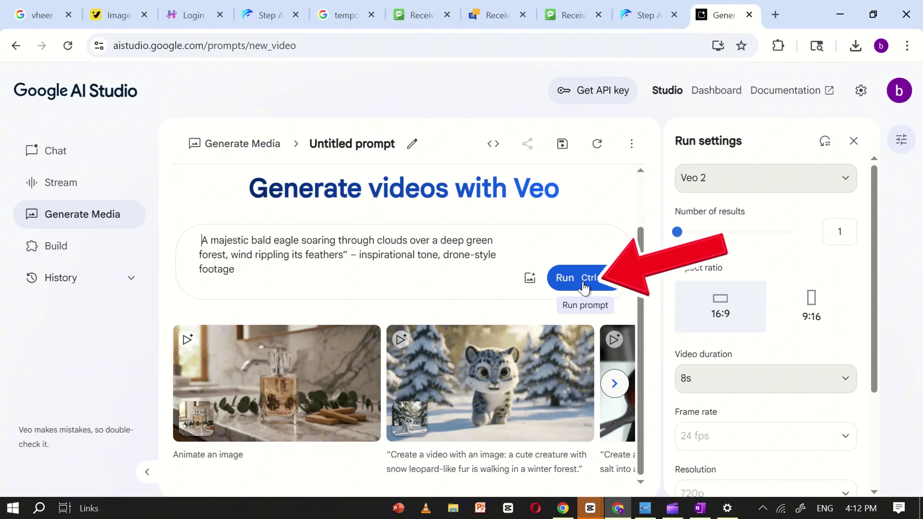
pyautogui.click(601, 285)
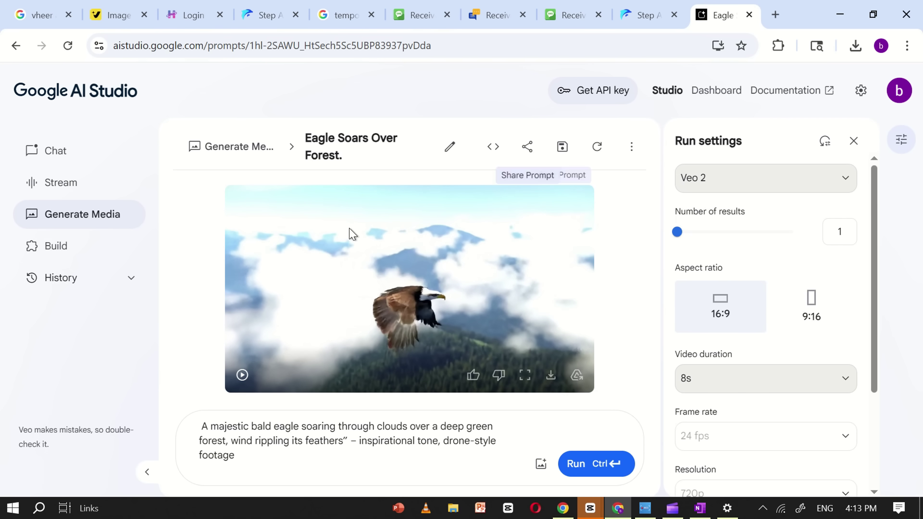
# Play the 8-second eagle video enlarged and download it as 'Generated video 1' into New folder (256)
pyautogui.click(241, 374)
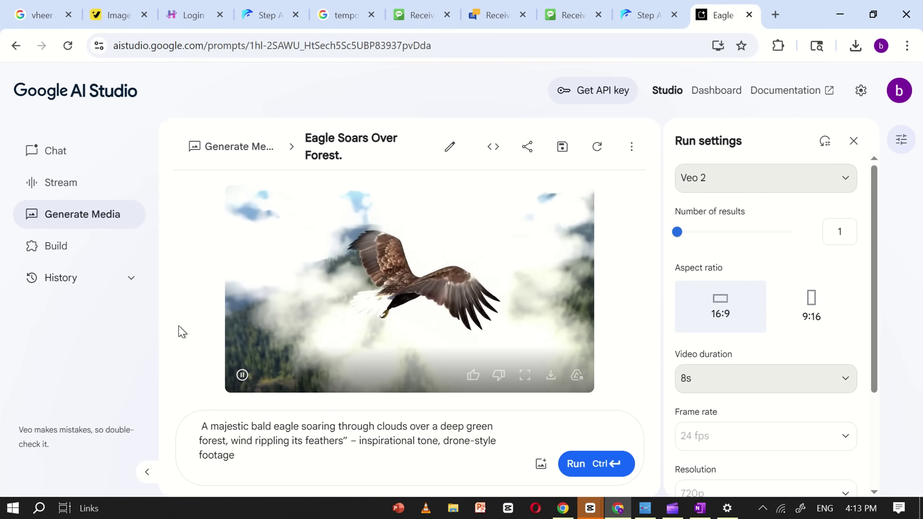
pyautogui.click(525, 374)
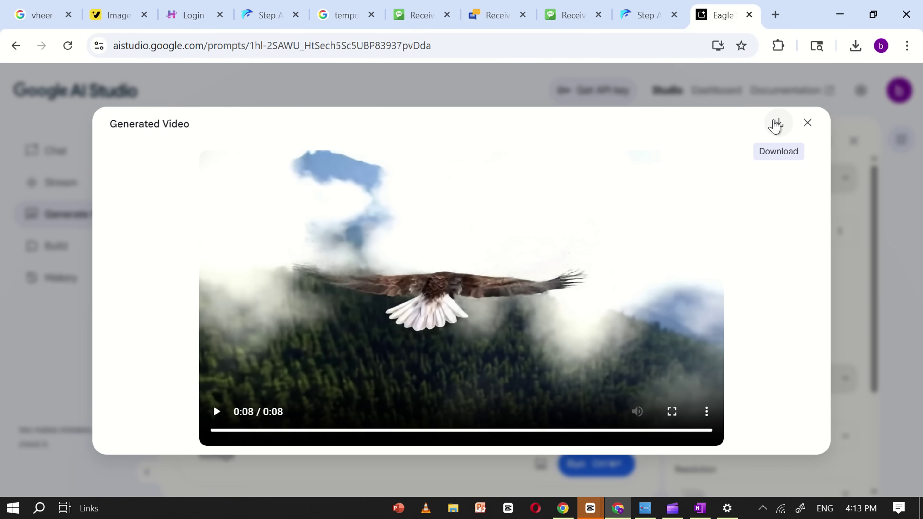
pyautogui.click(777, 134)
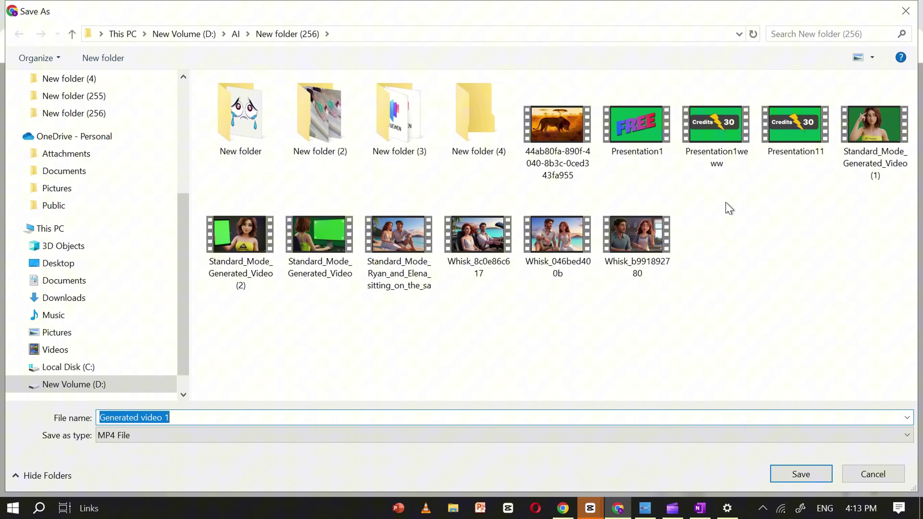
pyautogui.click(802, 474)
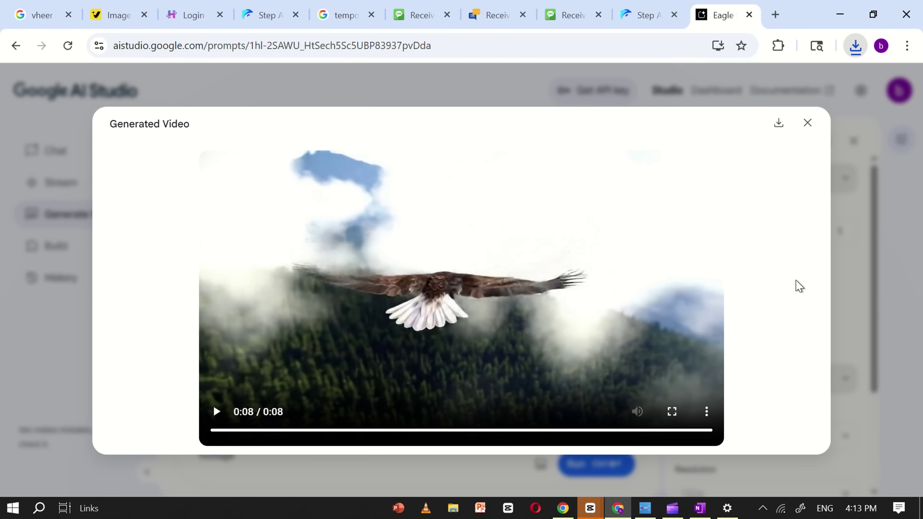
pyautogui.click(807, 123)
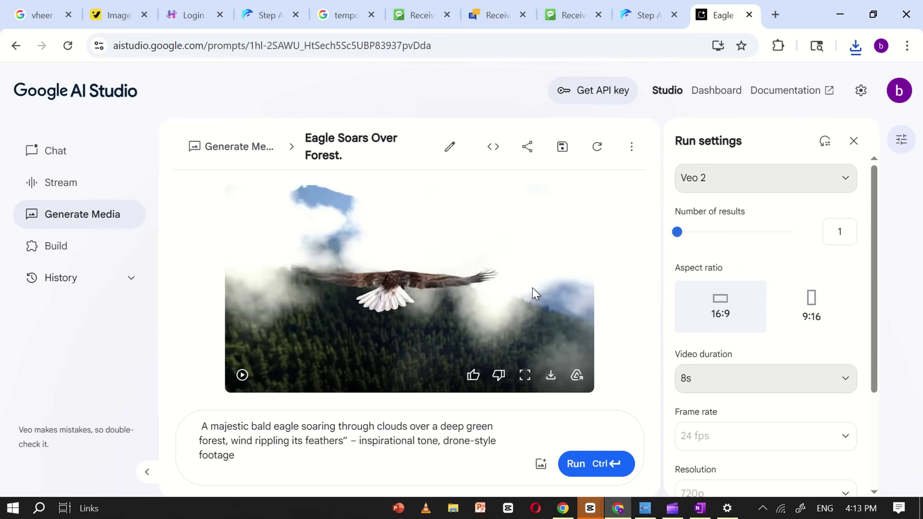
# Copy the snow leopard prompt, item 2, from the OneNote wildlife list
pyautogui.click(700, 508)
pyautogui.click(418, 169)
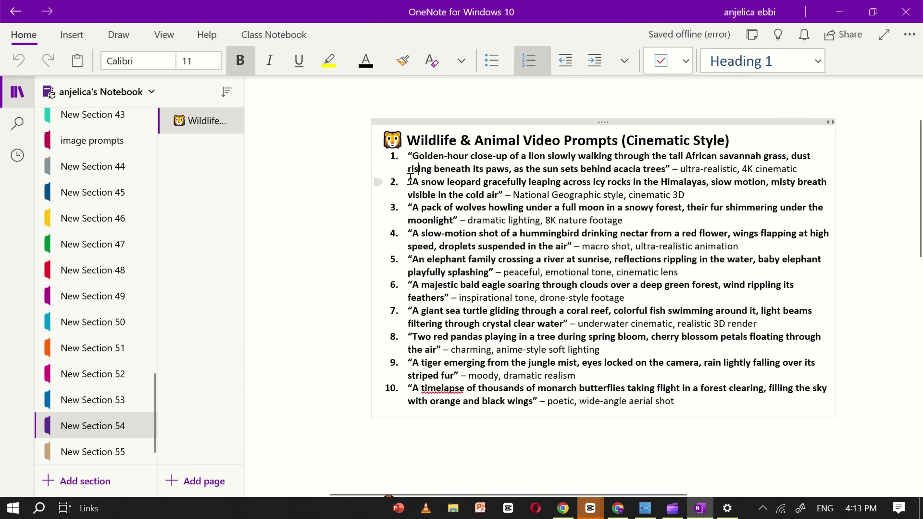
pyautogui.moveTo(410, 178); pyautogui.dragTo(708, 198)
pyautogui.click(618, 508)
# Replace the eagle prompt with the snow leopard prompt minus '2.', generate it, and view it enlarged
pyautogui.tripleClick(377, 427)
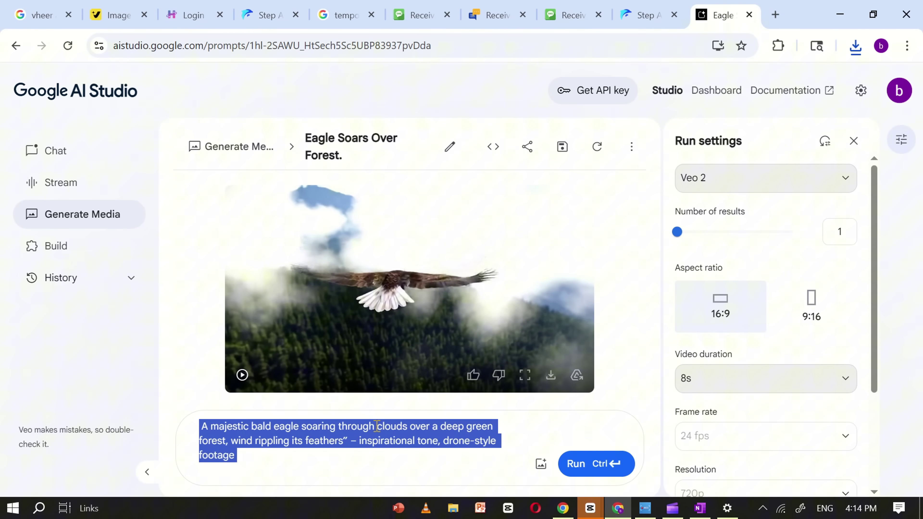
pyautogui.write('2. "A snow leopard gracefully leaping across icy rocks in the Himalayas, slow motion, misty breath visible in the cold air" – National Geographic style, cinematic 3D')
pyautogui.click(218, 426)
pyautogui.press('BackSpace')
pyautogui.press('BackSpace')
pyautogui.press('BackSpace')
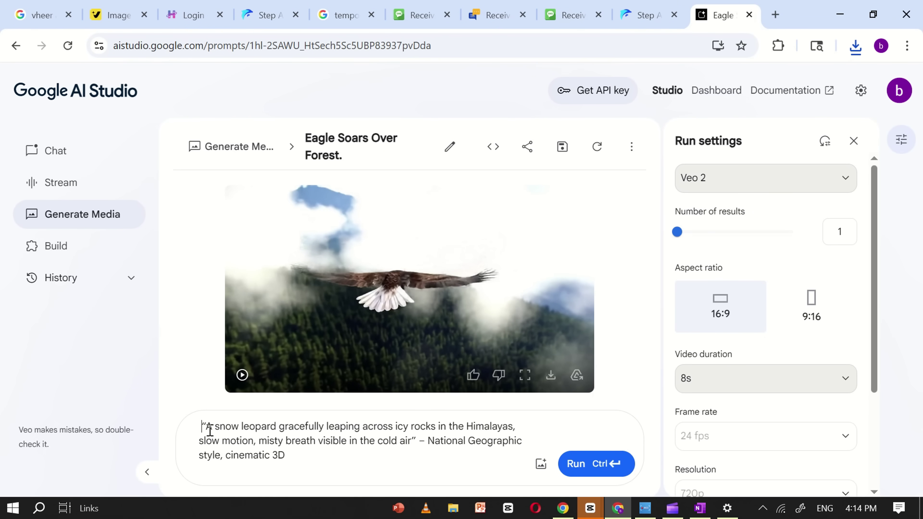
pyautogui.click(595, 467)
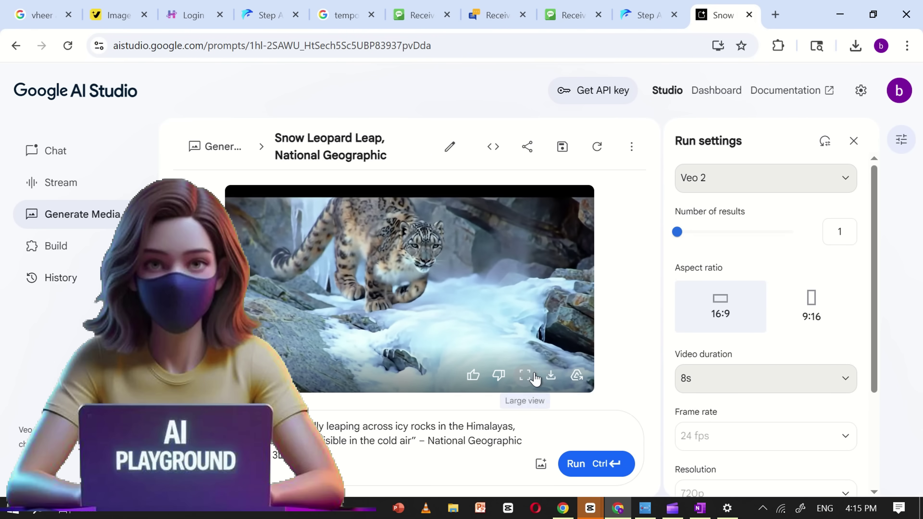
pyautogui.click(525, 375)
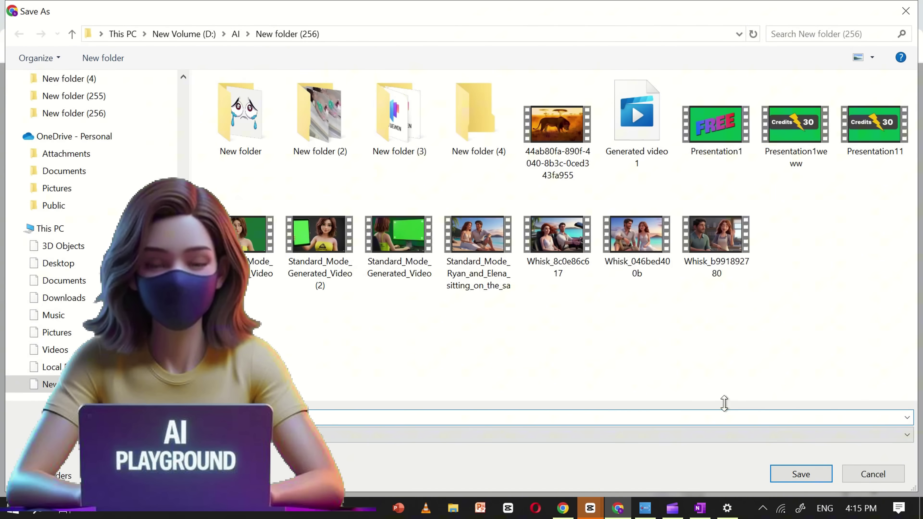
# Save the snow leopard video into New folder (256)
pyautogui.click(801, 474)
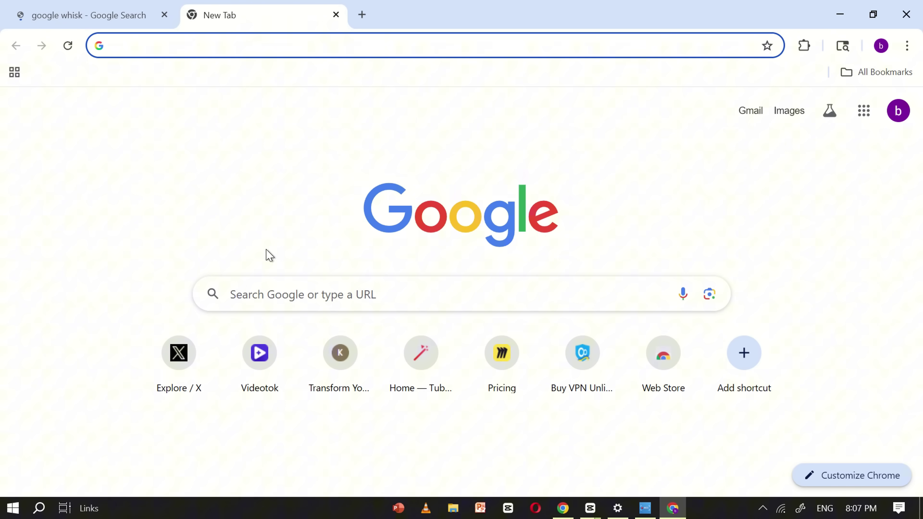
# Search Google for 'google whisk ai' and open the labs.google Whisk result in a new tab
pyautogui.click(263, 293)
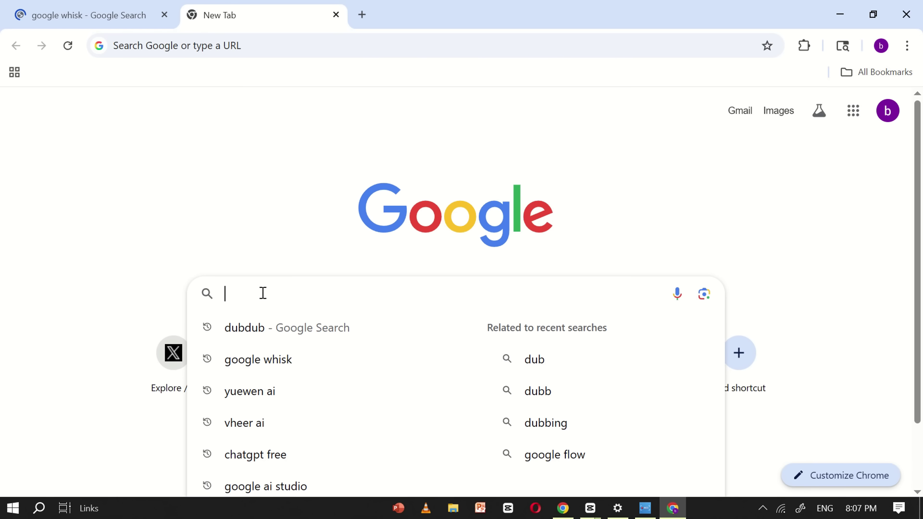
pyautogui.write('google ')
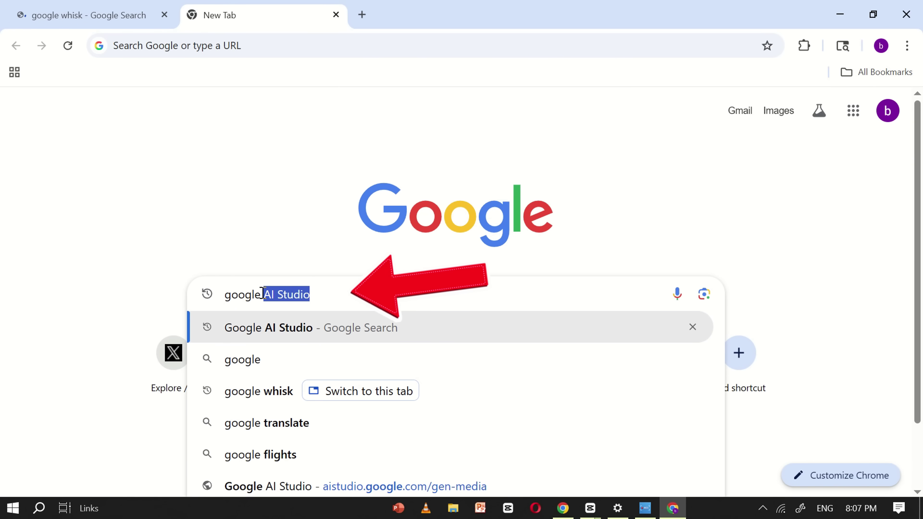
pyautogui.write('whisk')
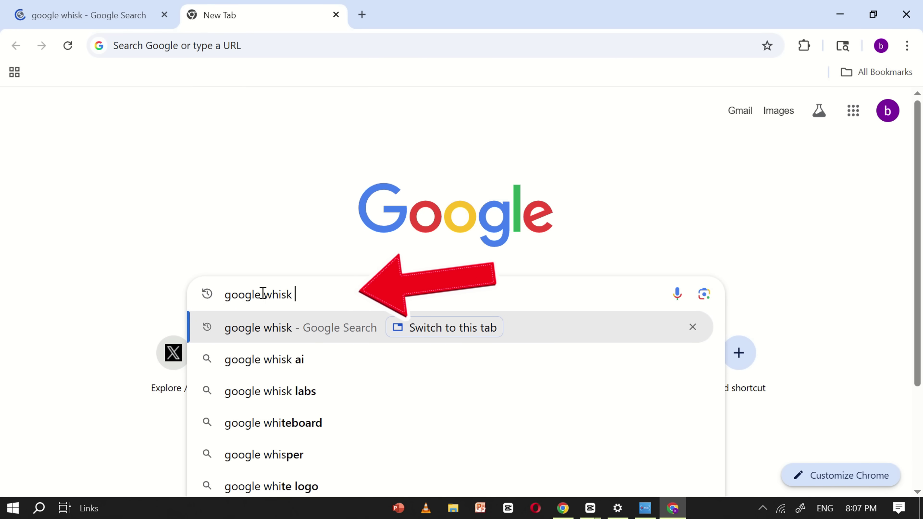
pyautogui.write(' ai')
pyautogui.press('Return')
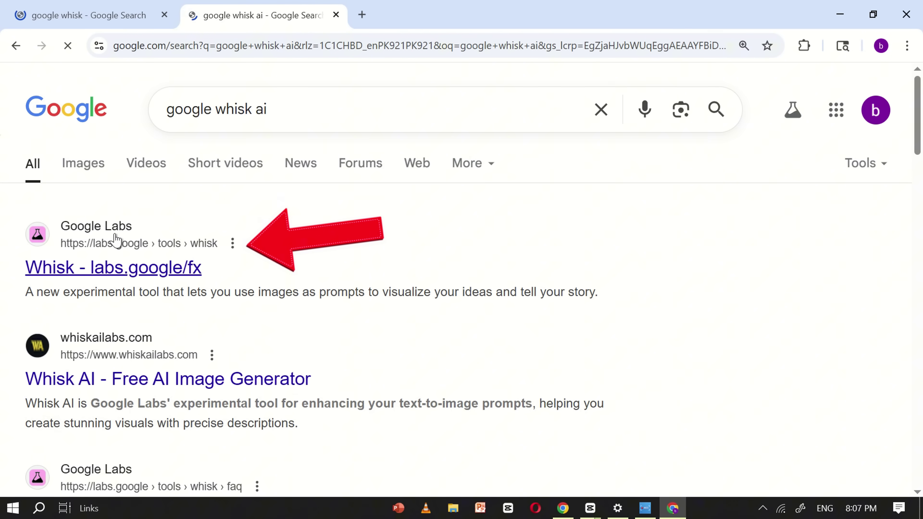
pyautogui.rightClick(184, 279)
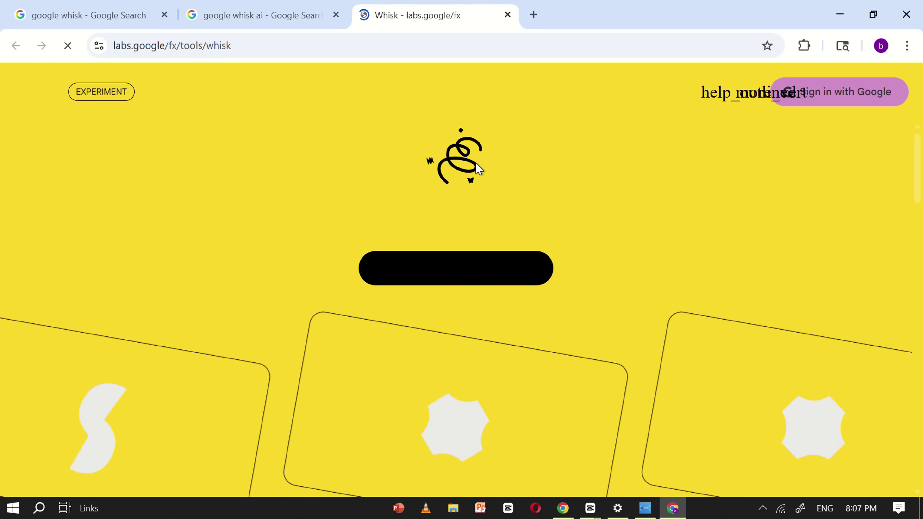
# Sign in to Whisk, enter the tool, and select OneNote's elephant-family prompt, item 5
pyautogui.click(875, 97)
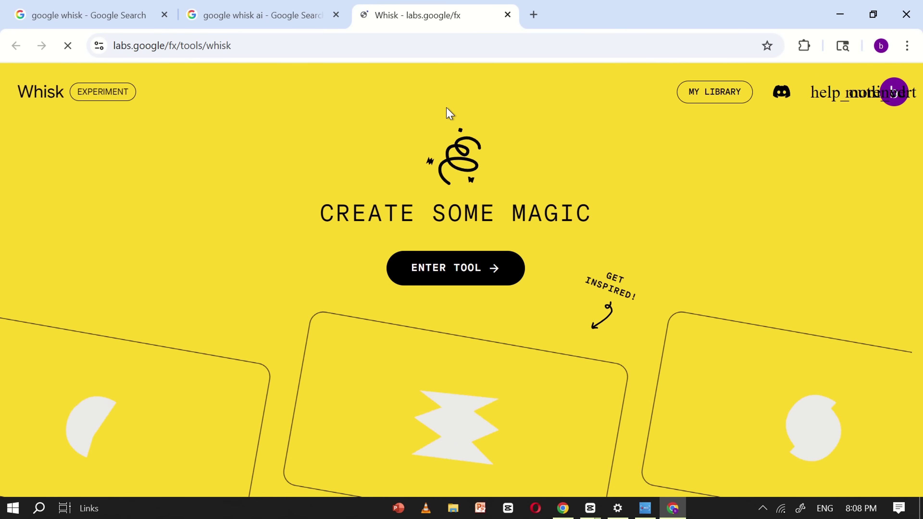
pyautogui.click(429, 267)
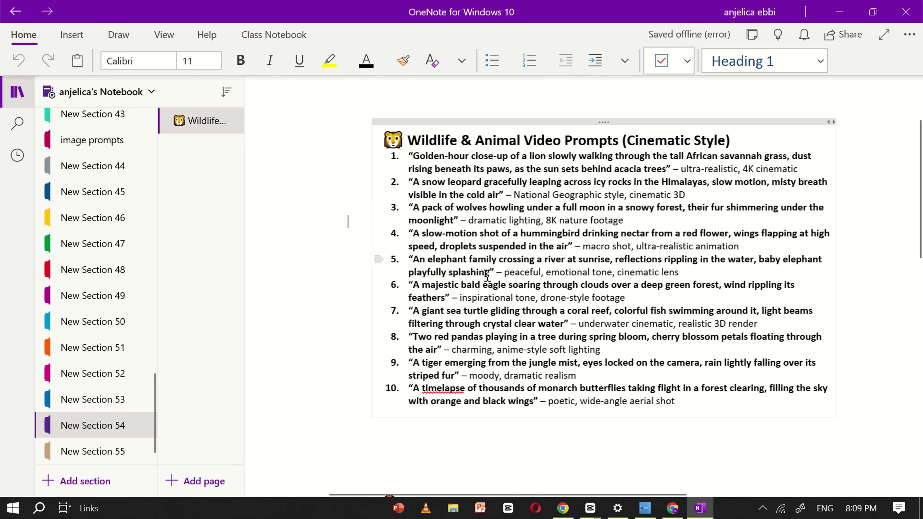
pyautogui.scroll(2, 583, 297)
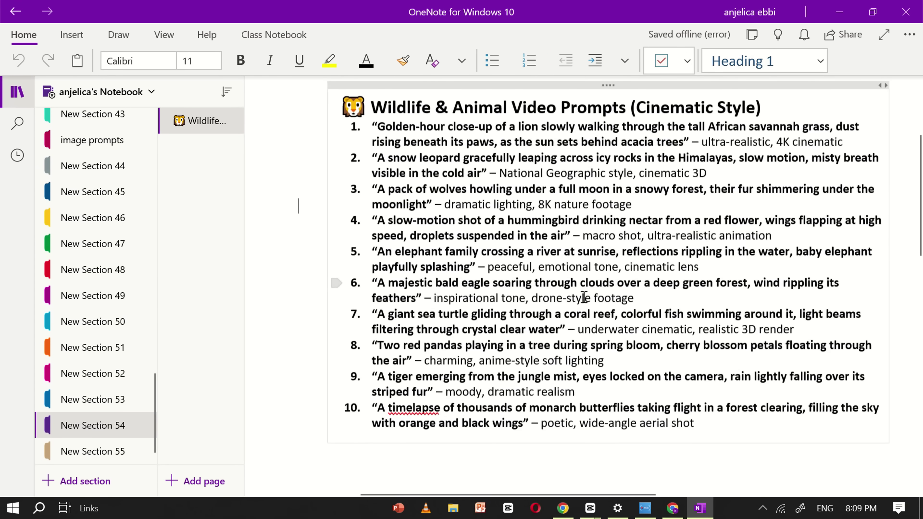
pyautogui.tripleClick(365, 248)
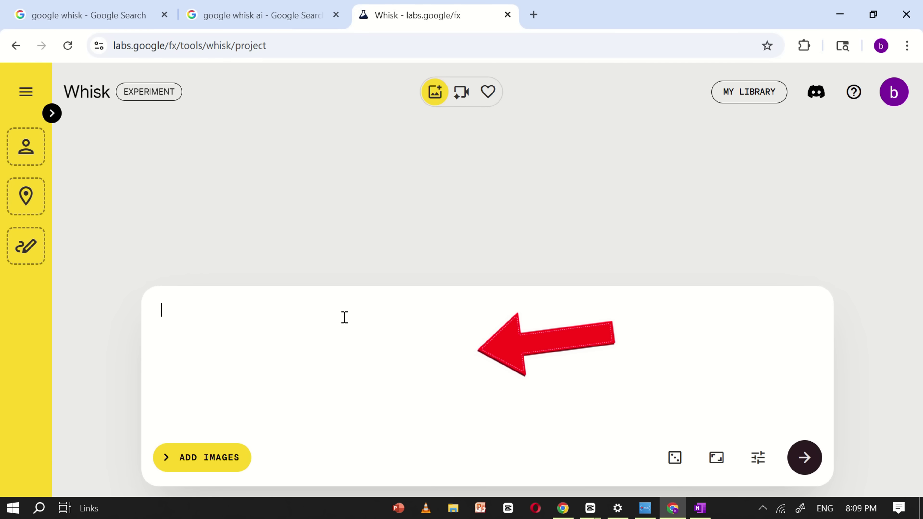
# Paste the elephant prompt into Whisk's prompt box and remove its leading '5.'
pyautogui.rightClick(345, 321)
pyautogui.click(374, 341)
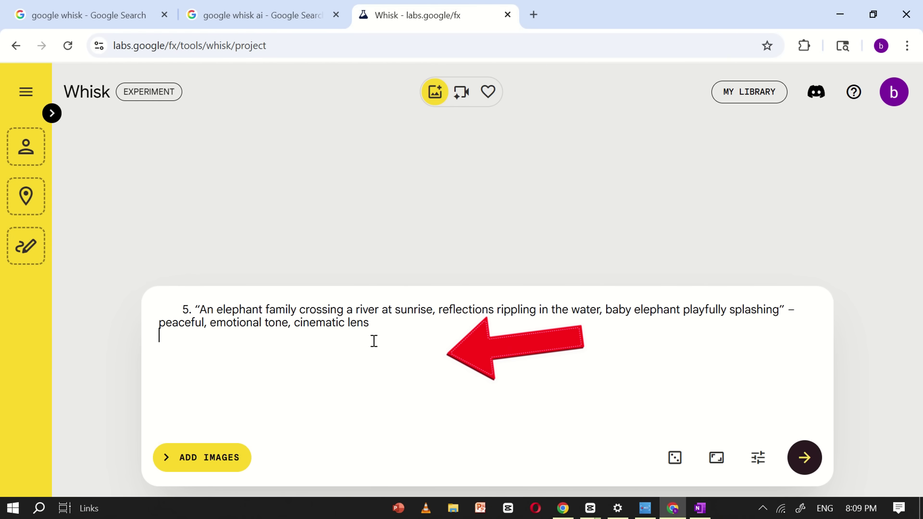
pyautogui.moveTo(198, 308); pyautogui.dragTo(166, 312)
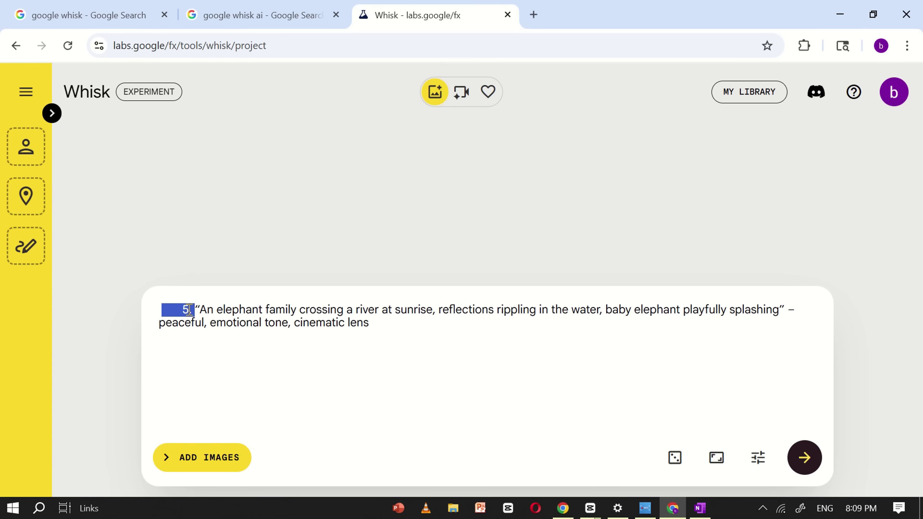
pyautogui.press('BackSpace')
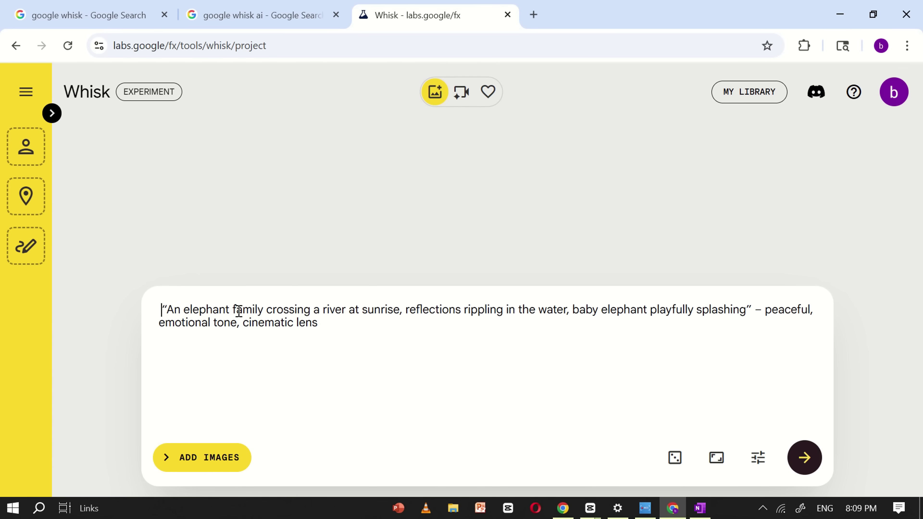
# Generate images from the elephant prompt and select the prompt text for reuse
pyautogui.click(801, 457)
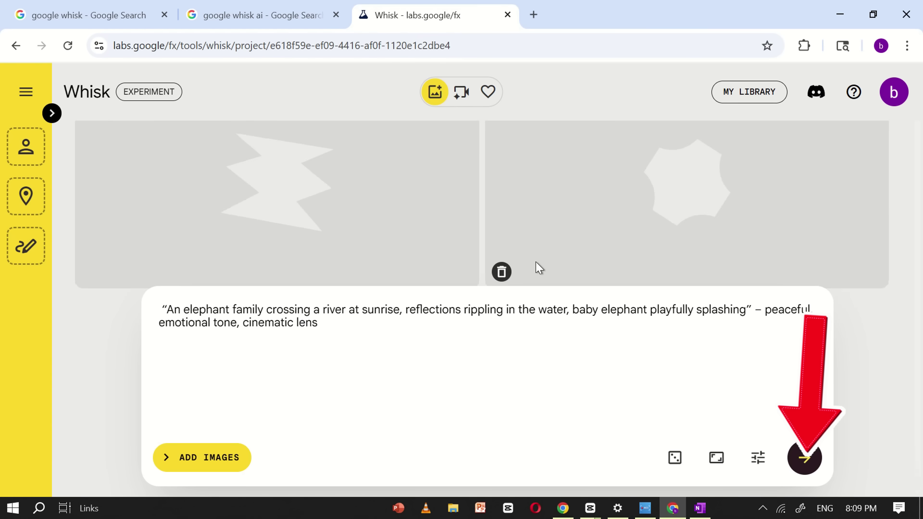
pyautogui.click(293, 364)
pyautogui.hotkey('ctrl', 'a')
pyautogui.press('Right')
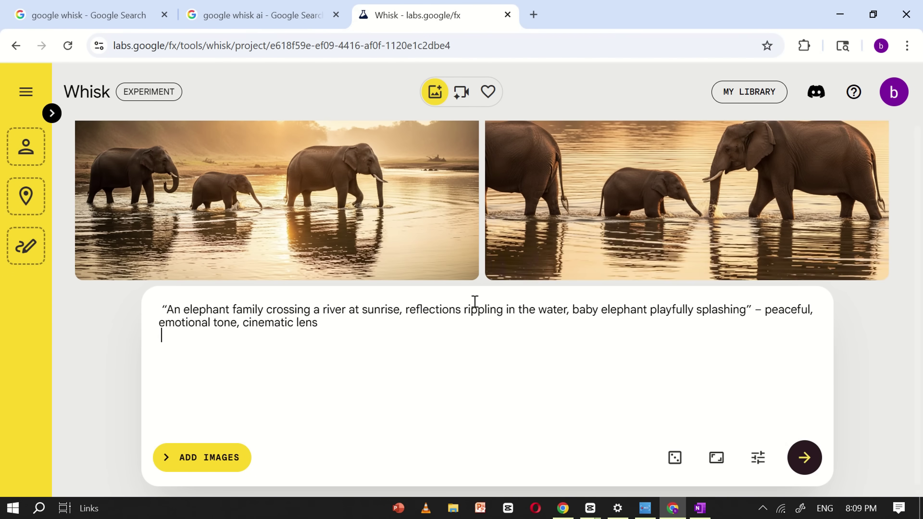
# Preview the left and right elephant images enlarged, closing each preview
pyautogui.click(356, 212)
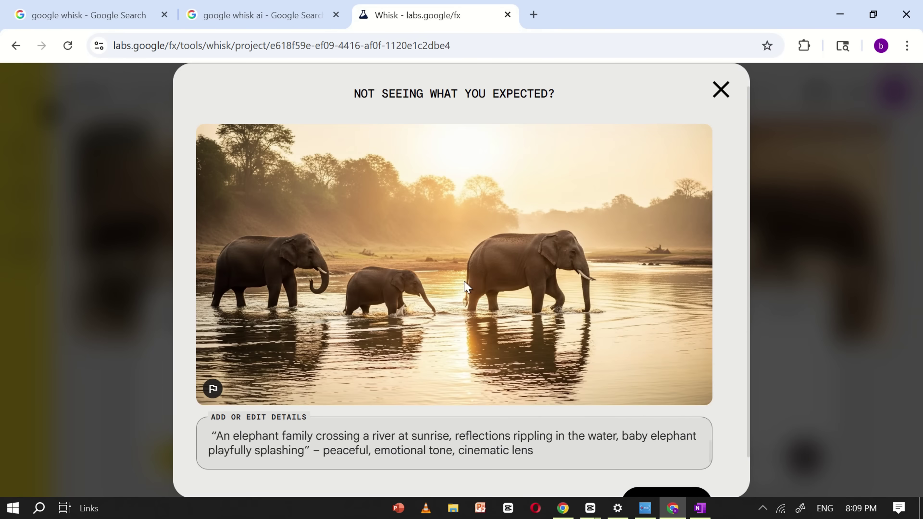
pyautogui.click(721, 89)
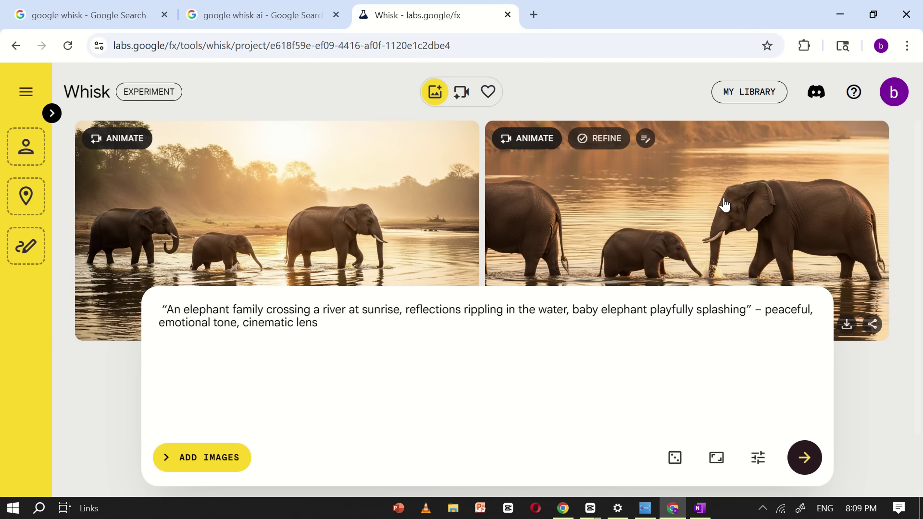
pyautogui.click(723, 205)
pyautogui.click(719, 96)
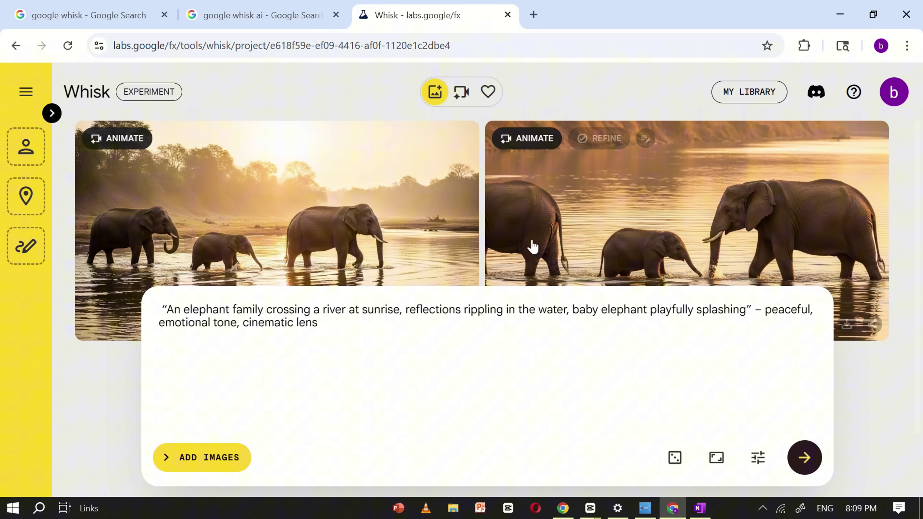
pyautogui.click(364, 202)
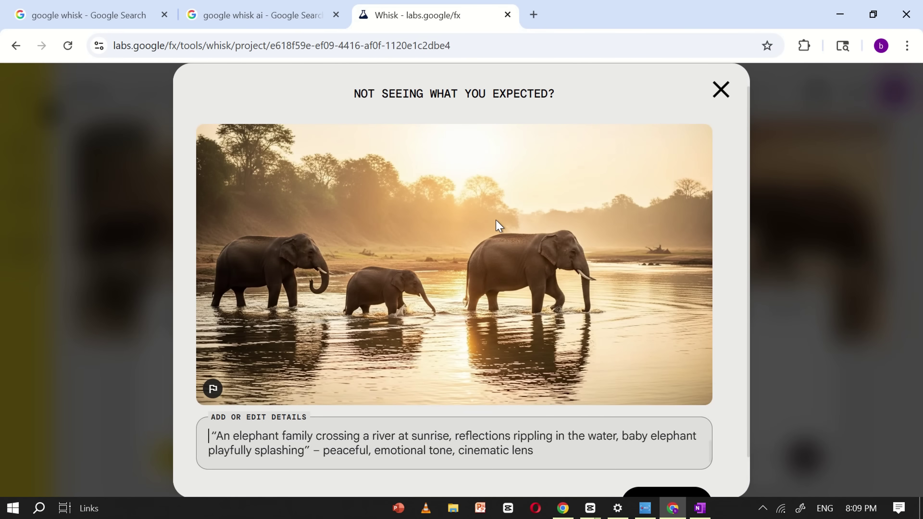
pyautogui.click(720, 91)
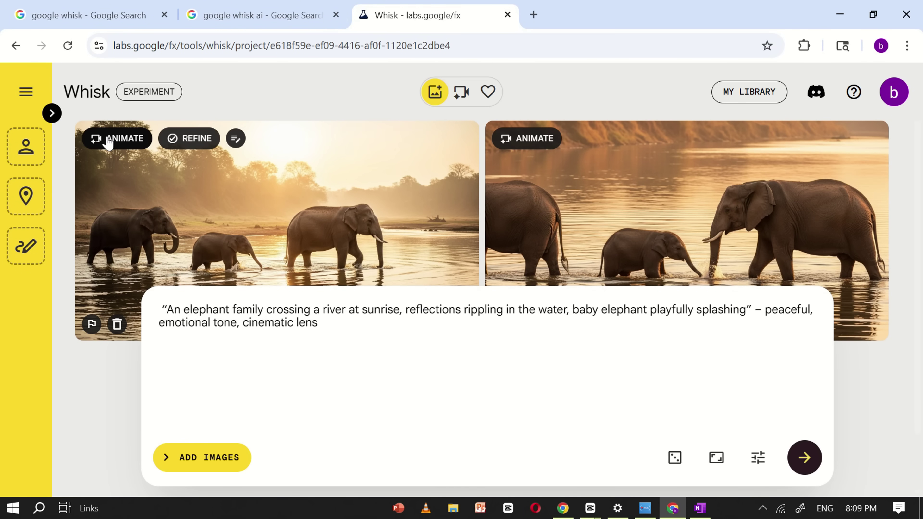
# Animate the first elephant image using the pasted prompt trimmed after 'sunrise,'
pyautogui.click(122, 142)
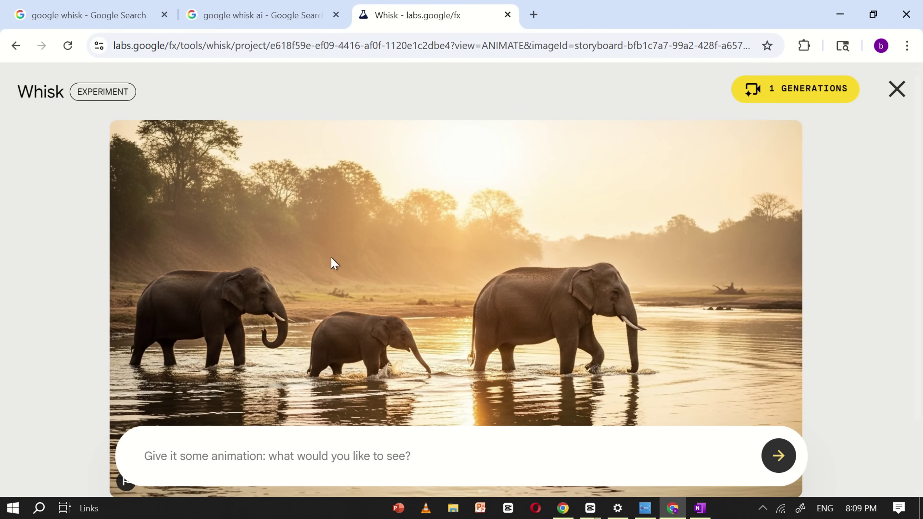
pyautogui.scroll(-2, 313, 375)
pyautogui.write('5. "An elephant family crossing a river at sunrise, reflections shimmering in the water, baby elephant playfully splashing" – peaceful, emotional tone, cinematic lens')
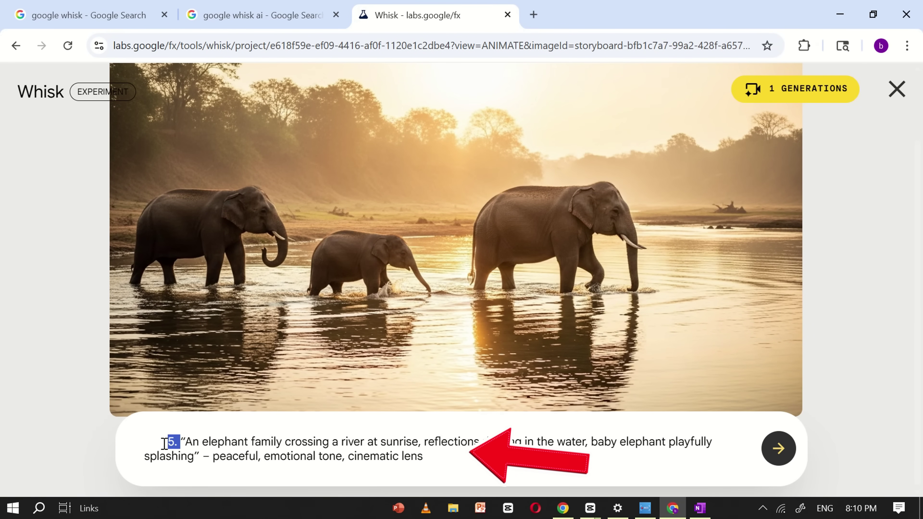
pyautogui.press('BackSpace')
pyautogui.moveTo(392, 444); pyautogui.dragTo(420, 474)
pyautogui.press('BackSpace')
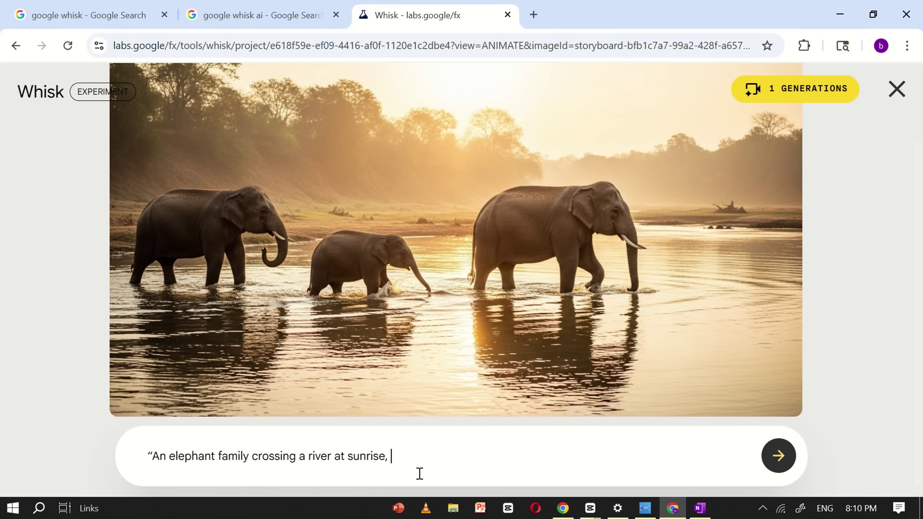
pyautogui.click(785, 459)
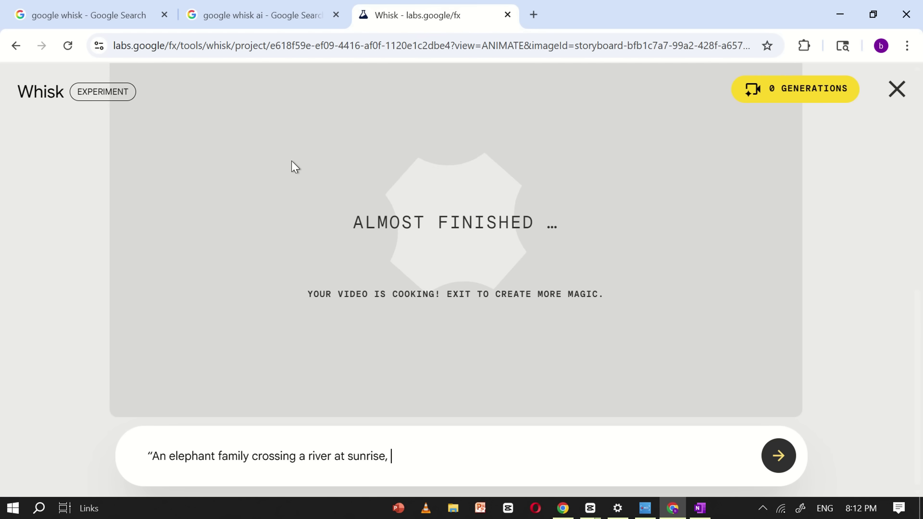
# Play the finished 8-second elephant video in the videos view
pyautogui.press('Escape')
pyautogui.click(469, 95)
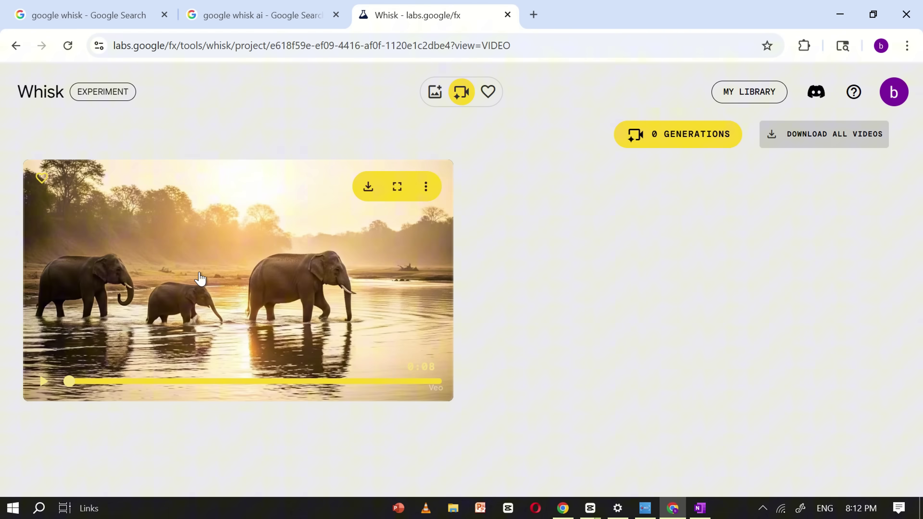
pyautogui.click(42, 383)
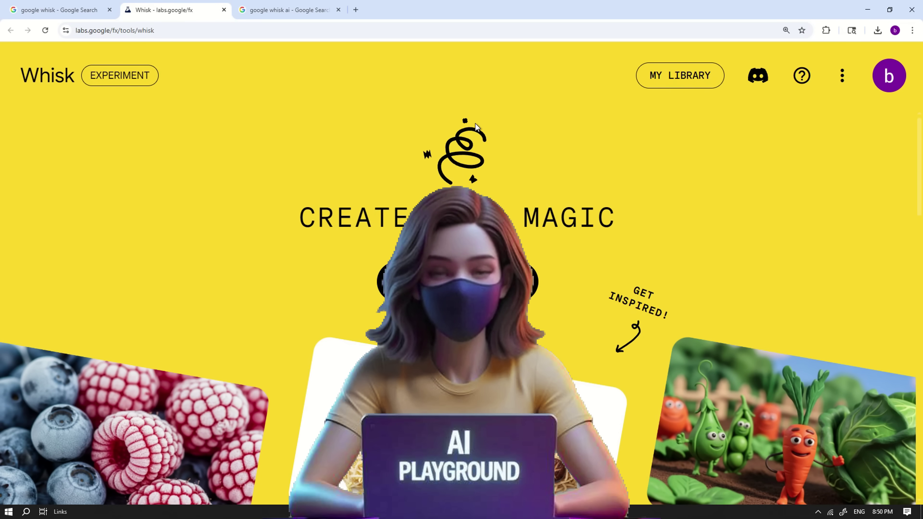
# Zoom the Whisk landing page to 200% and scroll through the inspiration gallery and back up
pyautogui.hotkey('ctrl', '+')
pyautogui.hotkey('ctrl', '+')
pyautogui.hotkey('ctrl', '-')
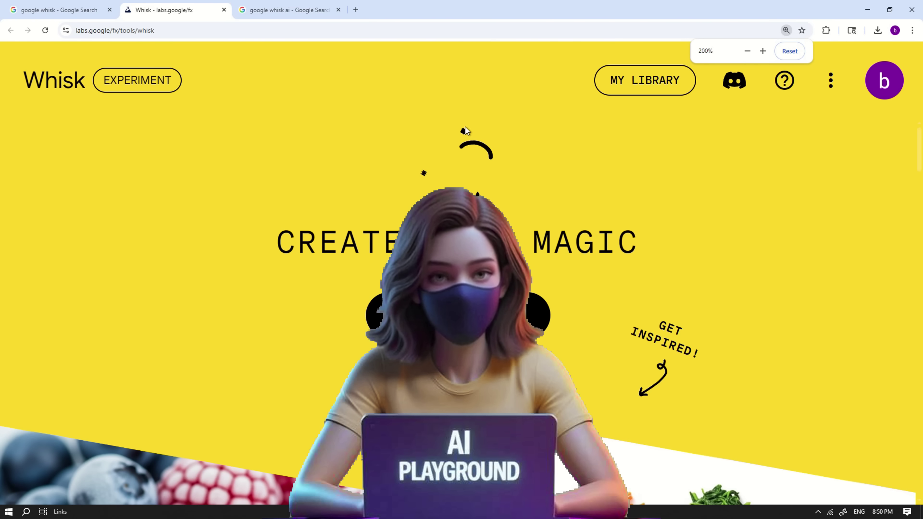
pyautogui.scroll(-5, 337, 177)
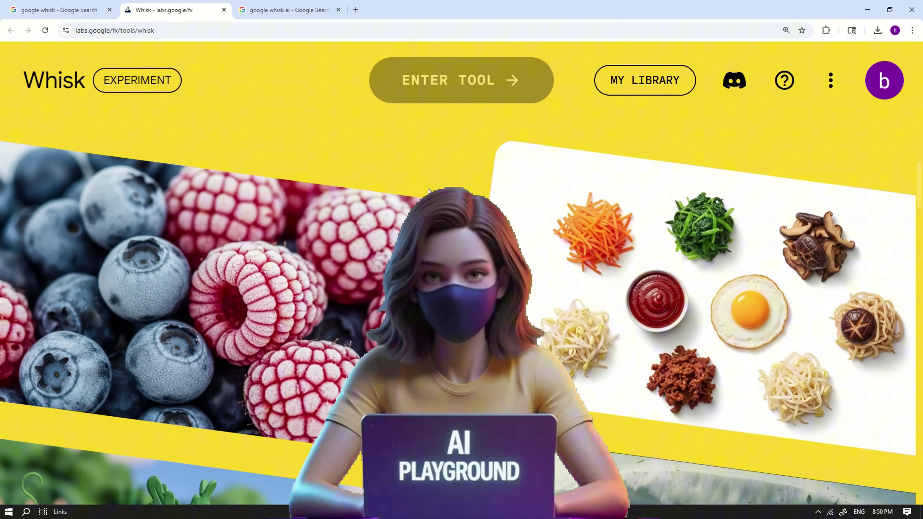
pyautogui.scroll(-8, 452, 311)
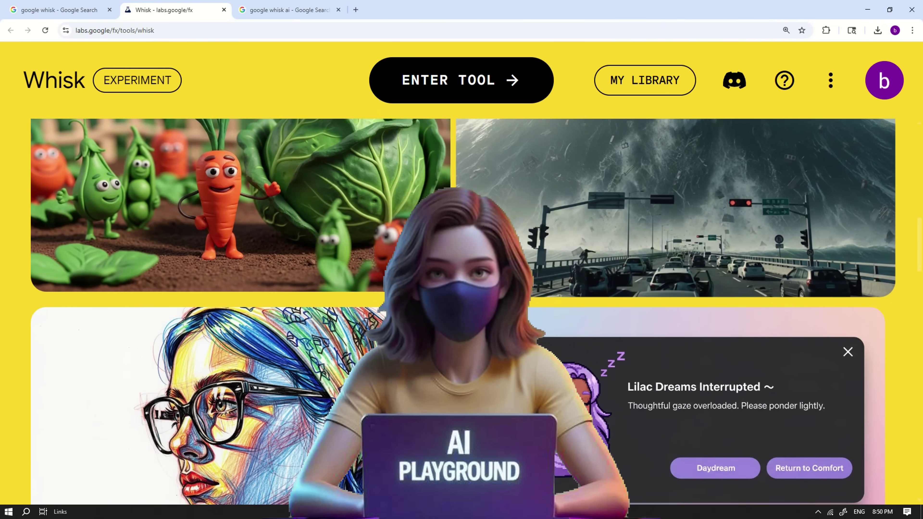
pyautogui.scroll(-10, 545, 325)
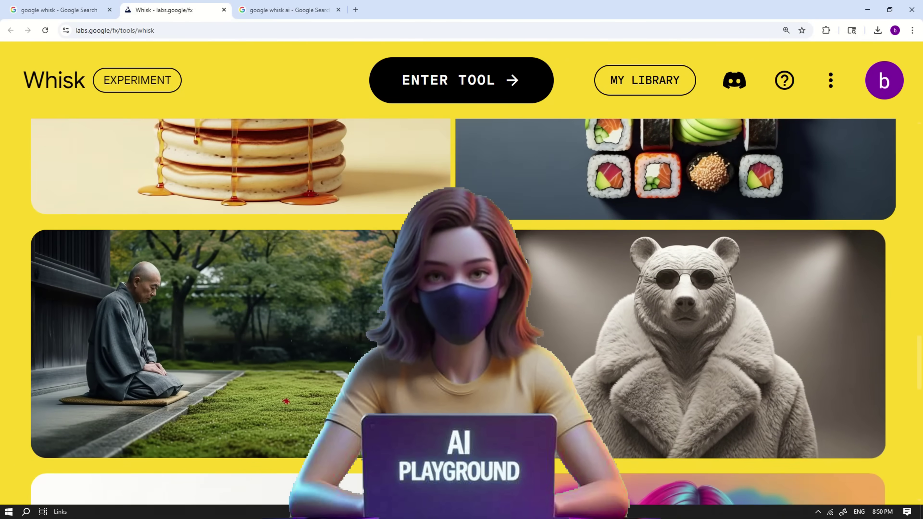
pyautogui.scroll(-8, 545, 324)
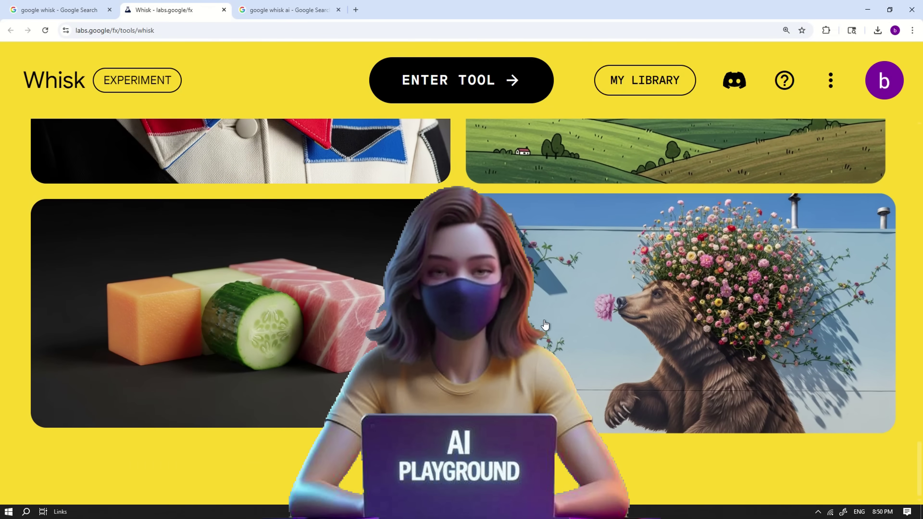
pyautogui.scroll(10, 544, 324)
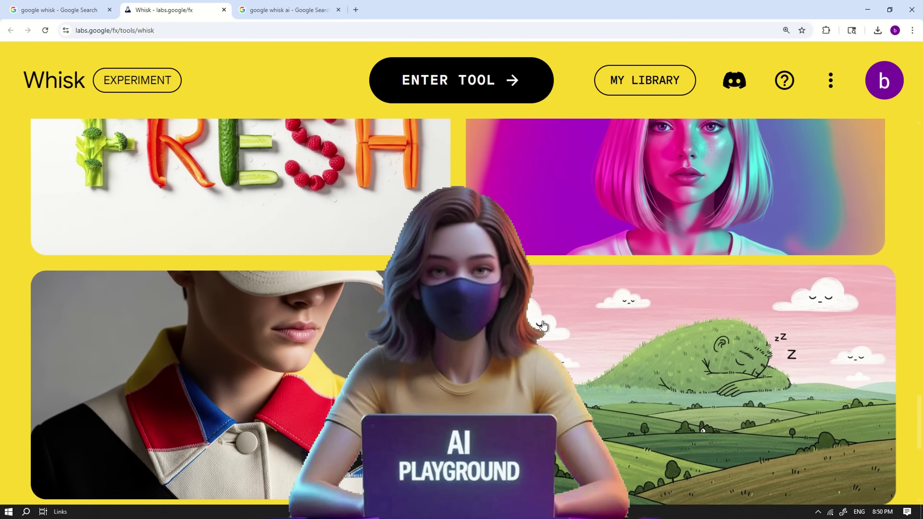
pyautogui.scroll(10, 543, 322)
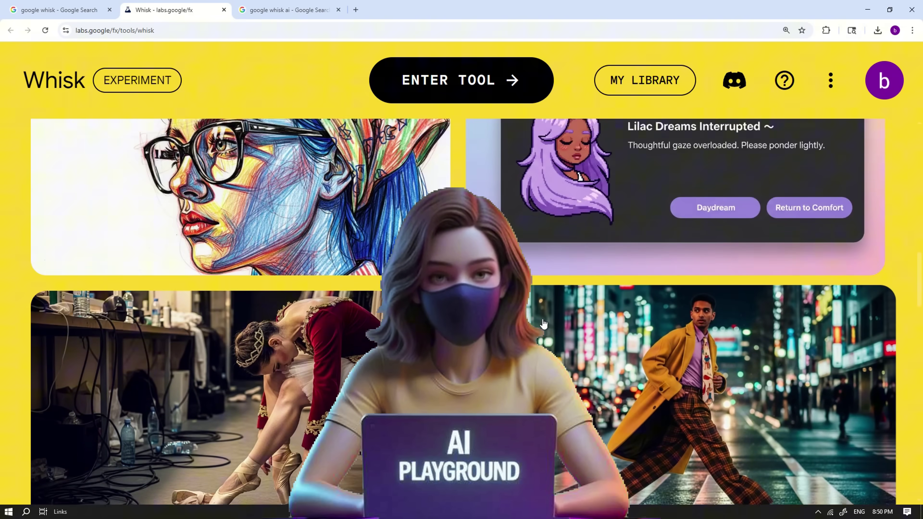
pyautogui.scroll(10, 543, 323)
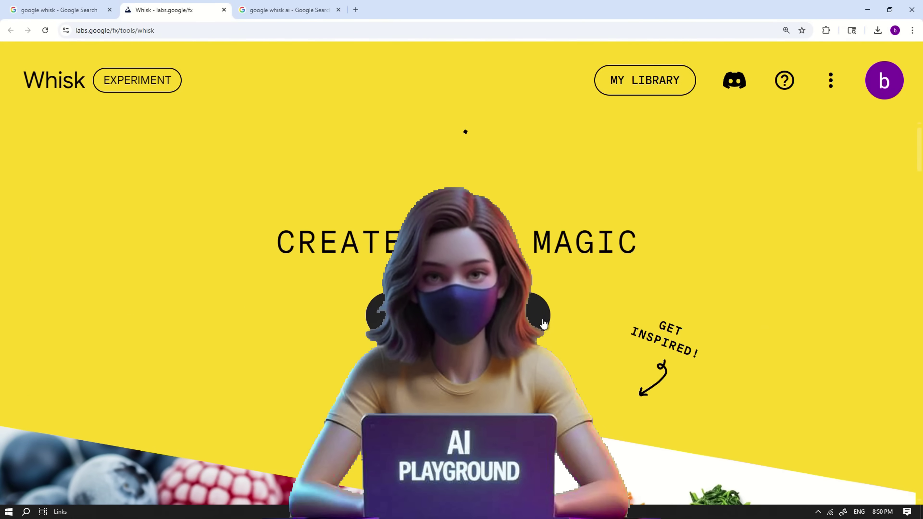